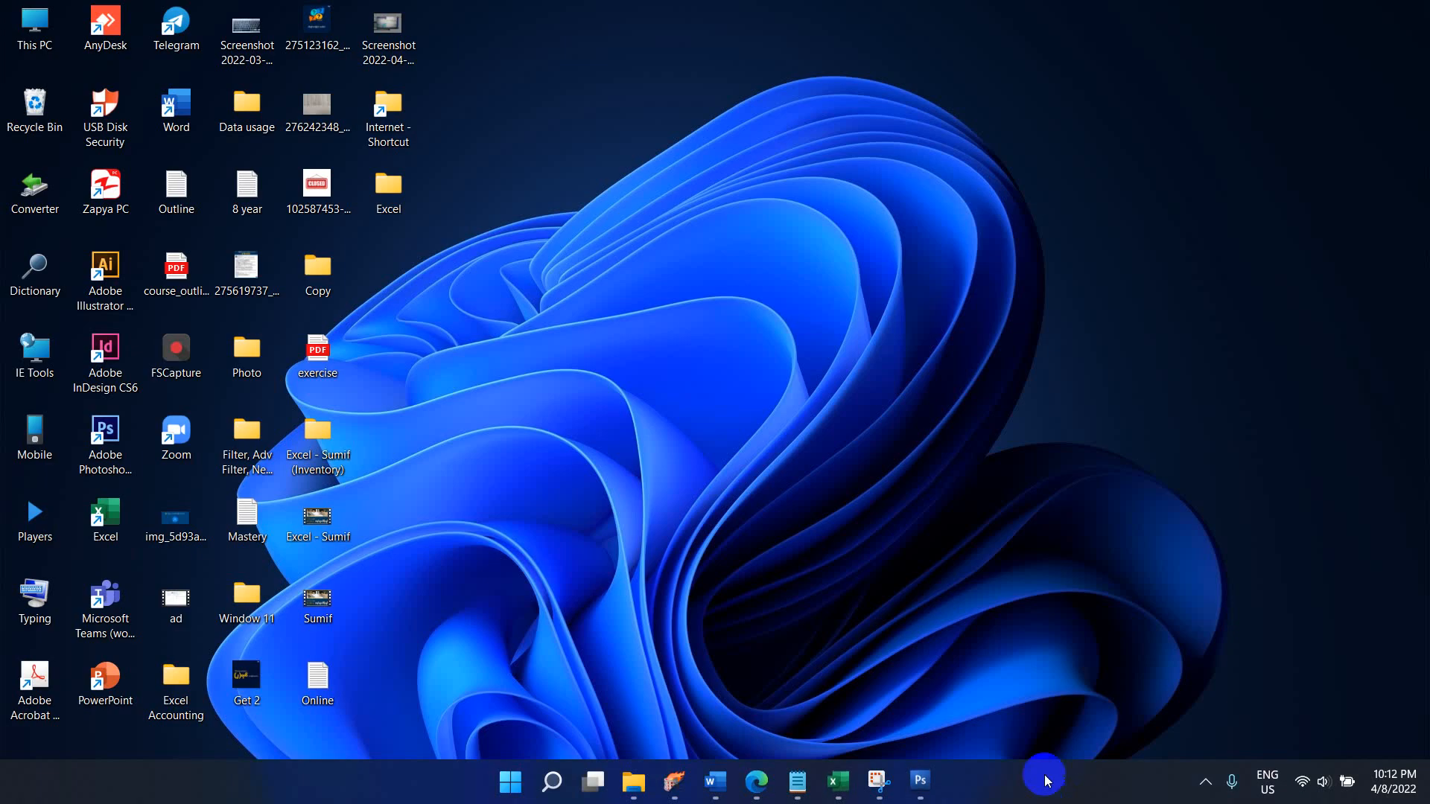
# - Switch to the Exercise File workbook in Excel and examine the category names and sales amounts in the Filter data
pyautogui.click(838, 779)
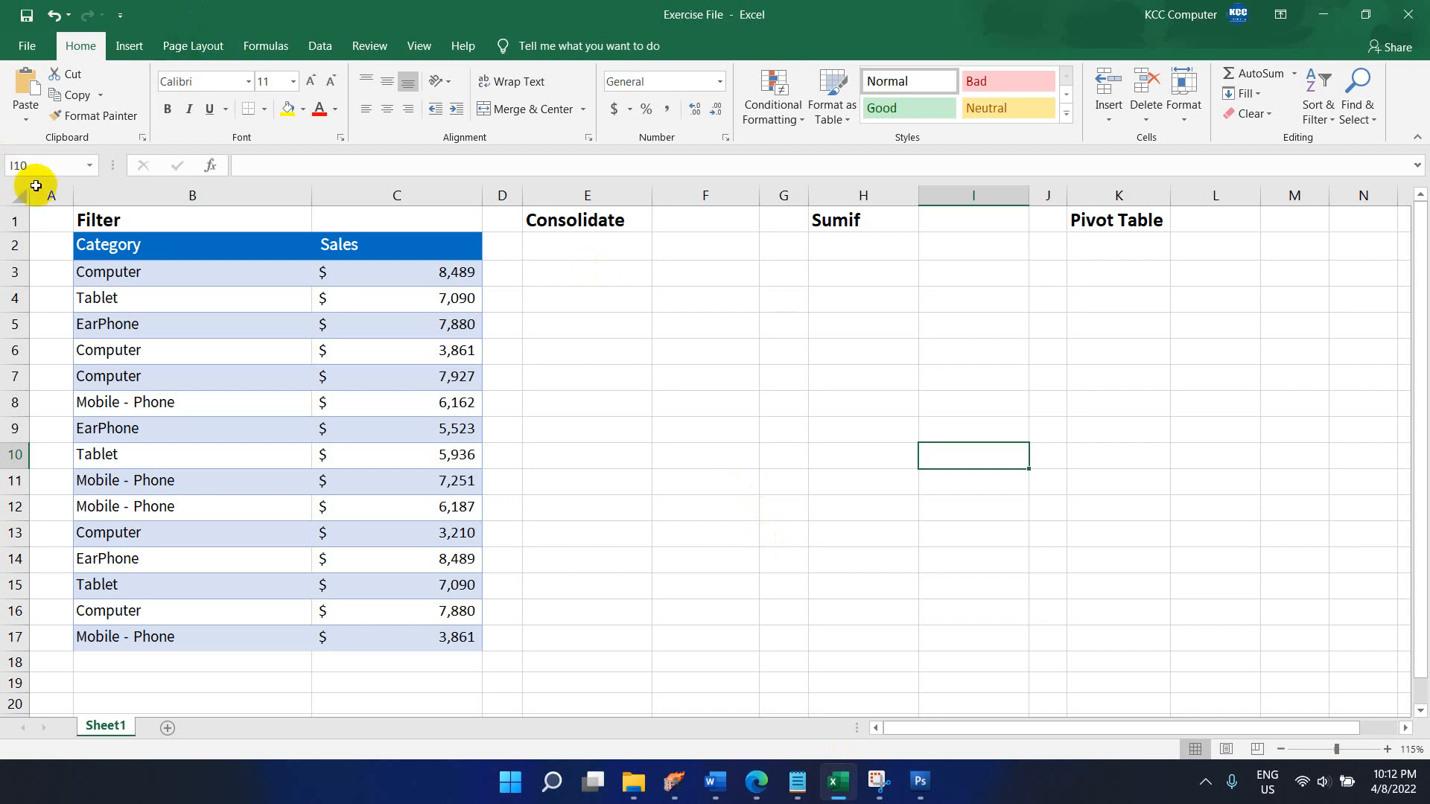
pyautogui.click(125, 248)
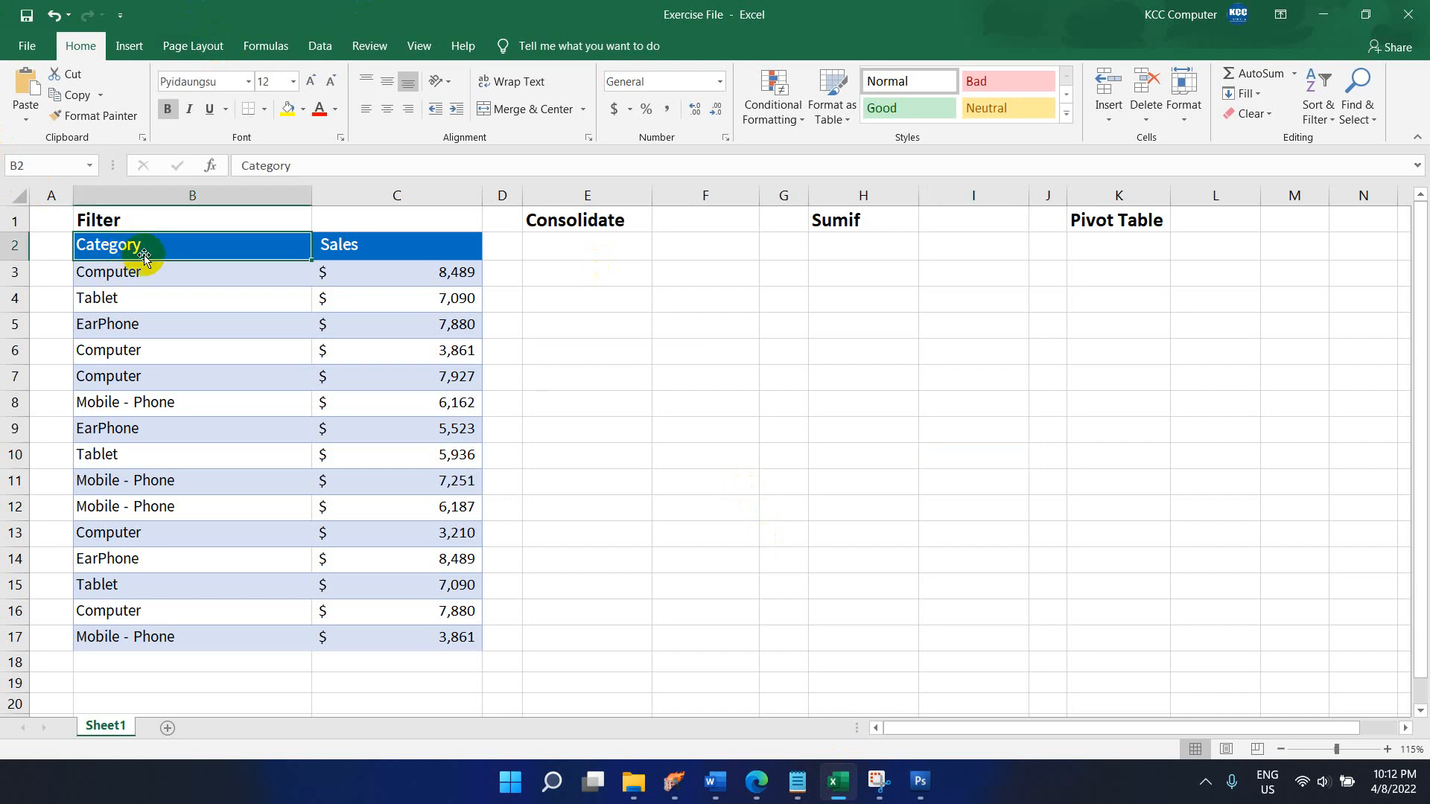
pyautogui.click(399, 250)
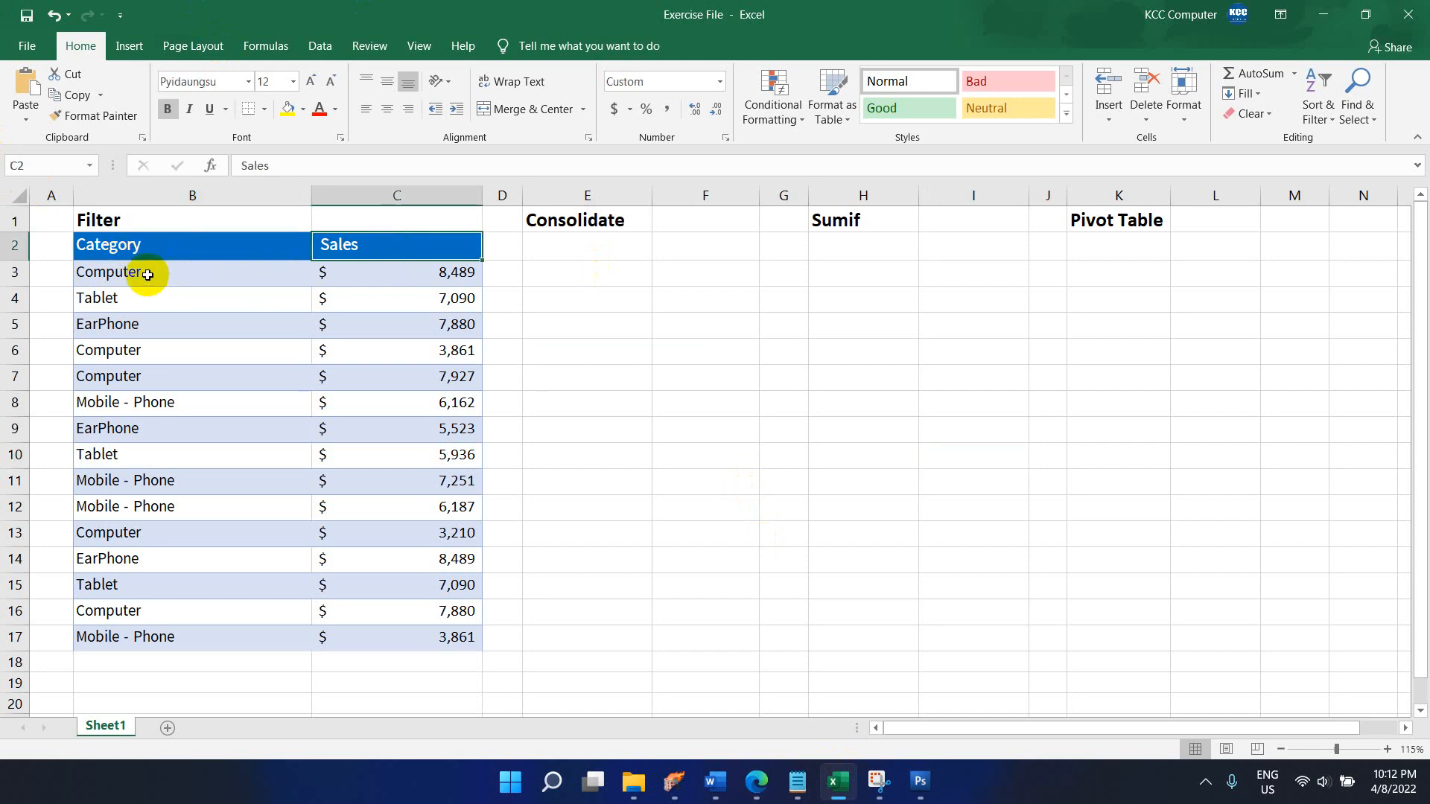
pyautogui.click(146, 273)
pyautogui.click(447, 272)
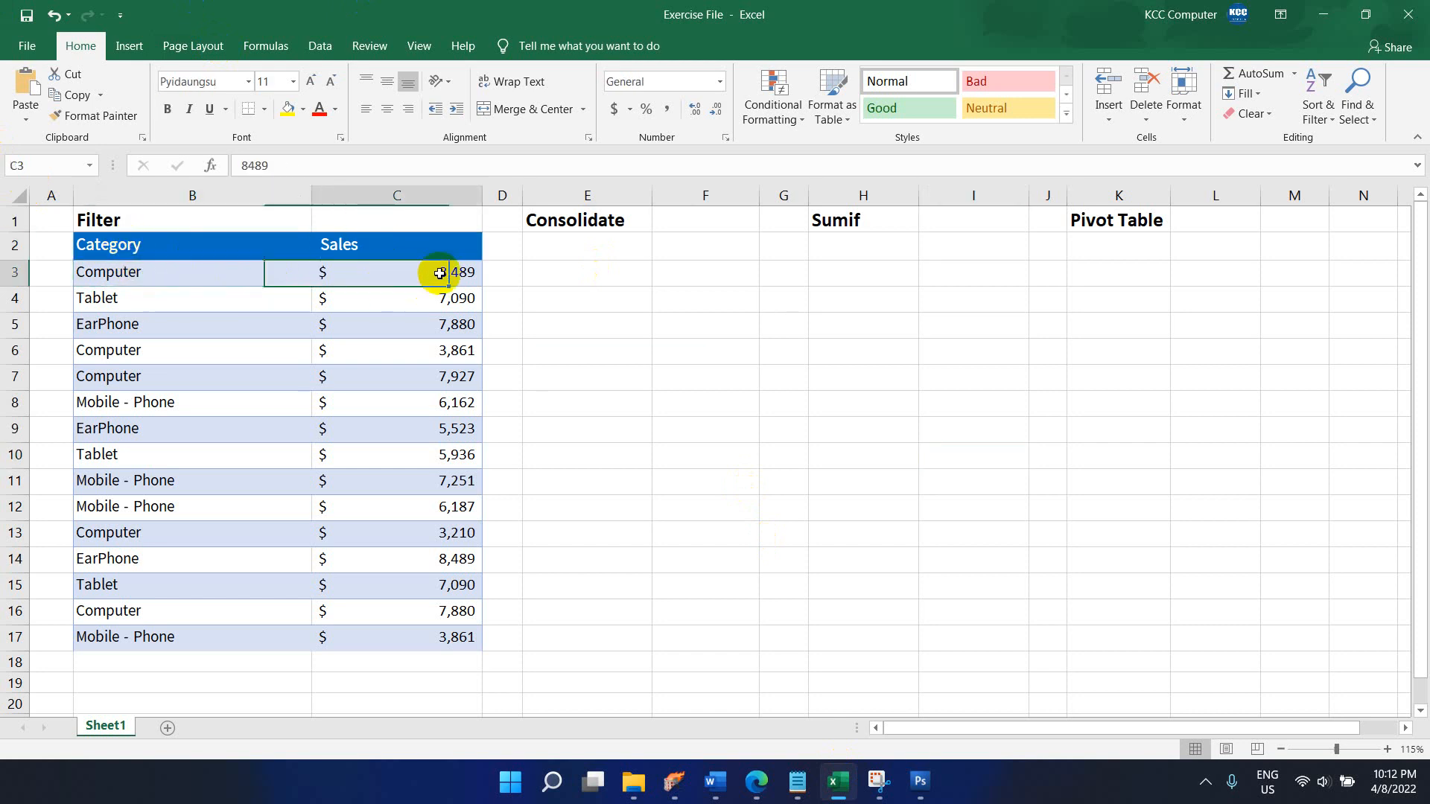
pyautogui.click(206, 301)
pyautogui.click(445, 299)
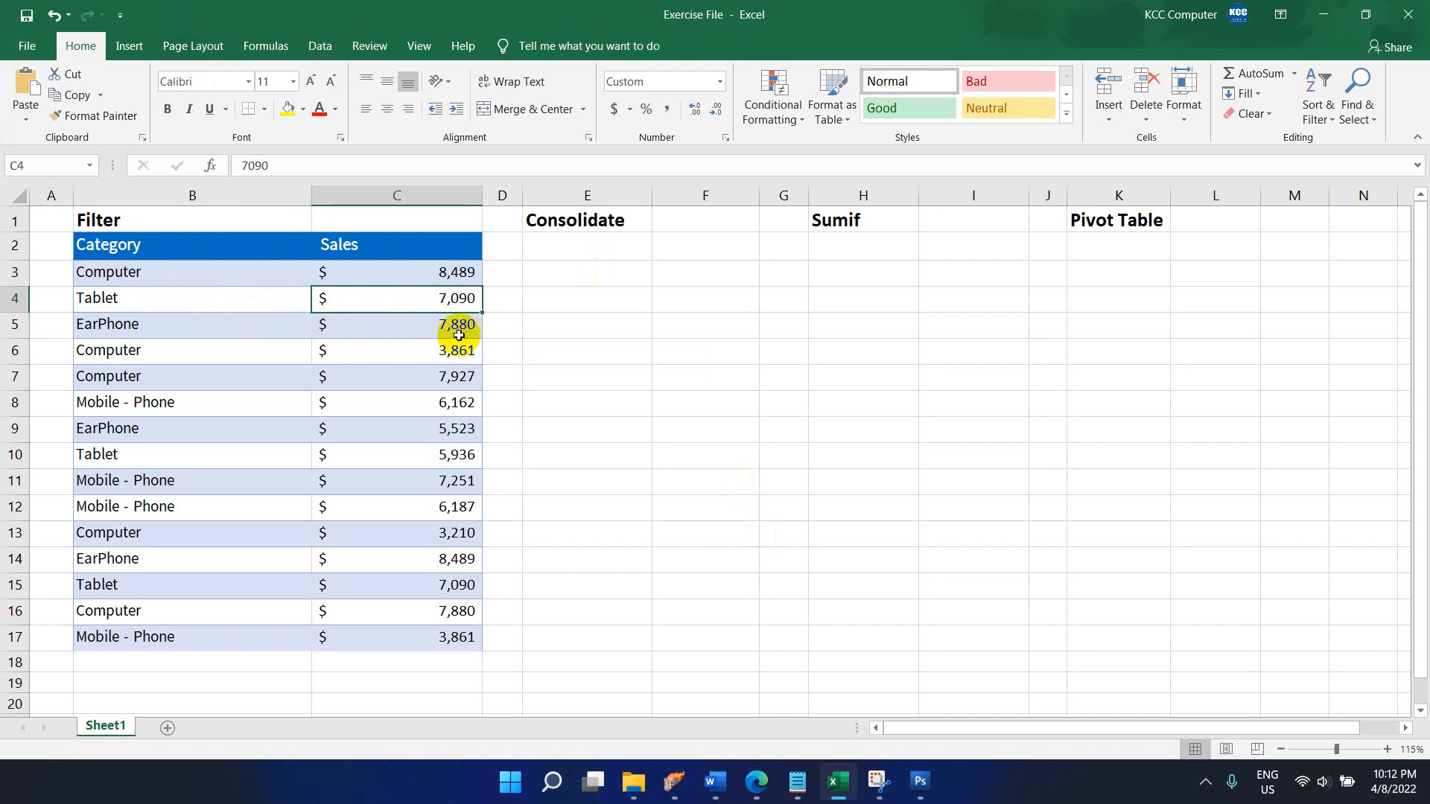
pyautogui.click(109, 274)
pyautogui.click(134, 349)
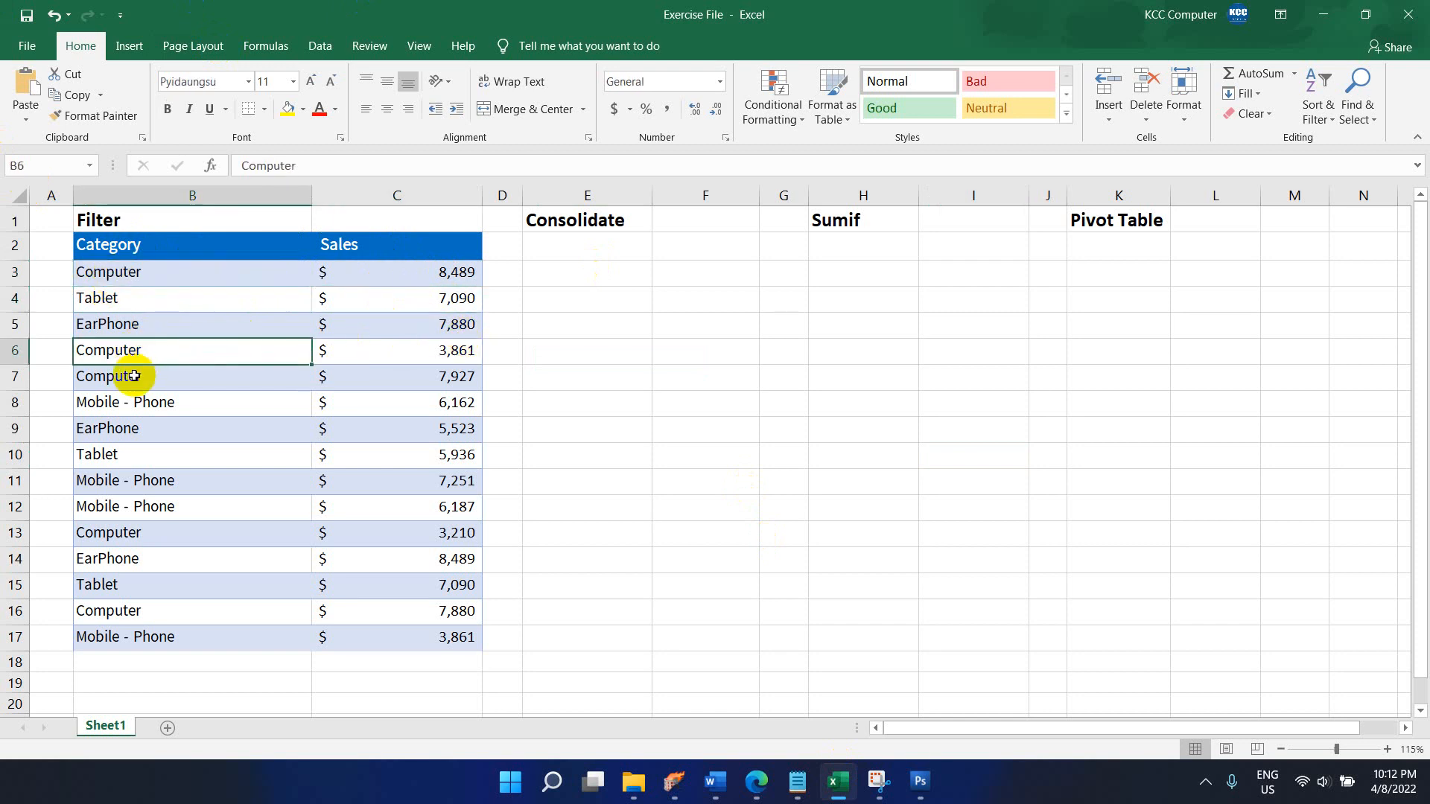
pyautogui.click(134, 376)
pyautogui.click(128, 324)
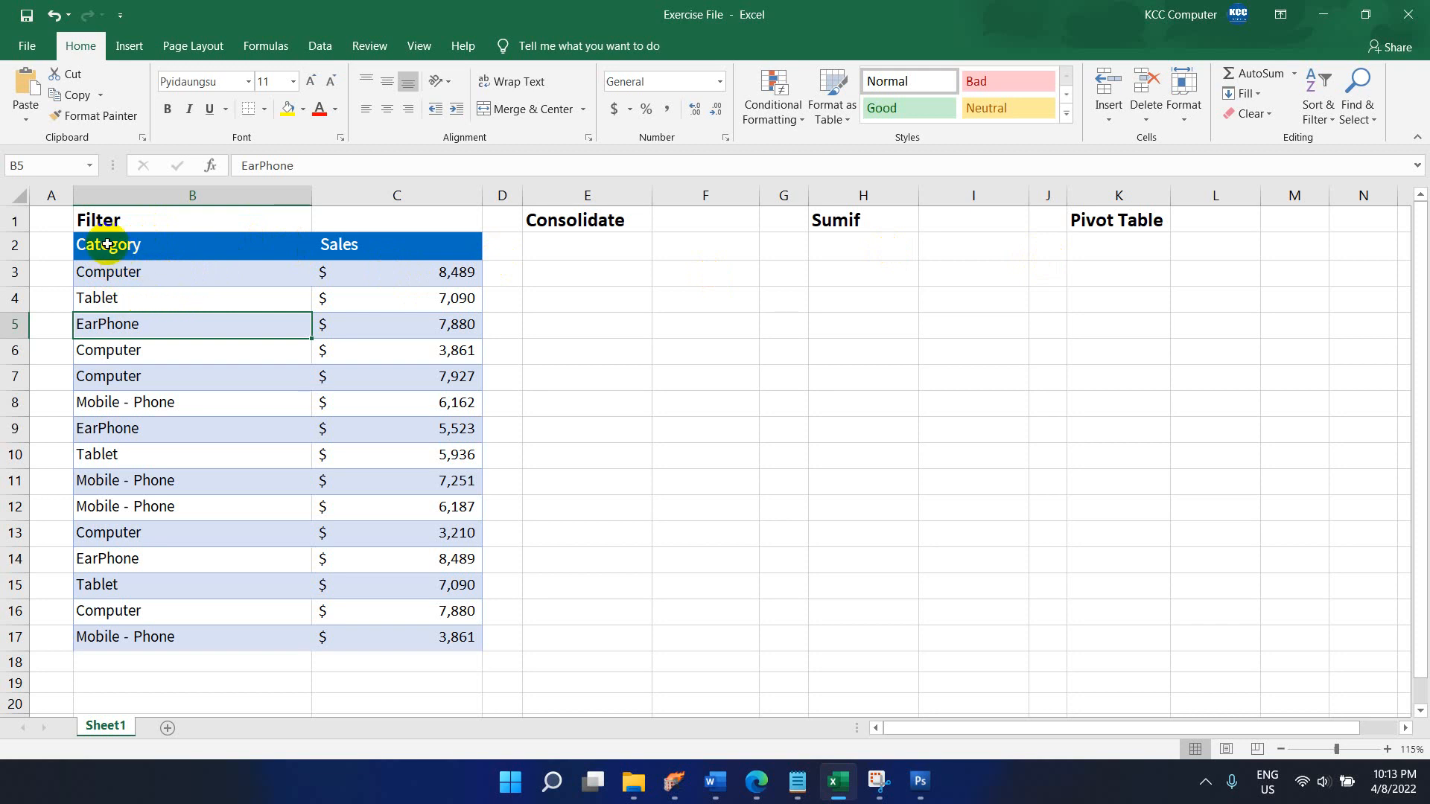
# - Convert the data range B2:C17 into a table, using its first row as headers
pyautogui.moveTo(104, 245); pyautogui.dragTo(361, 246)
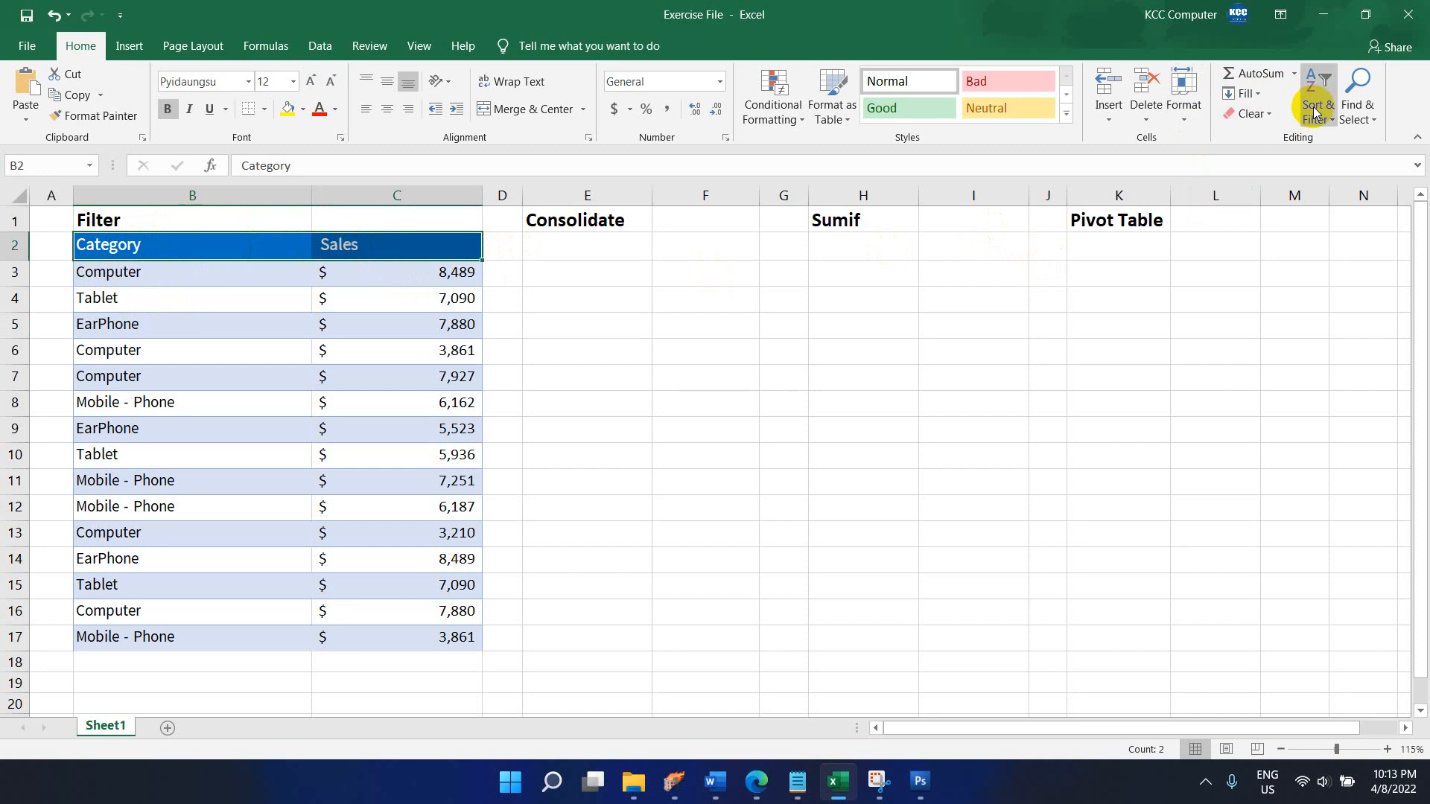
pyautogui.moveTo(127, 245); pyautogui.dragTo(420, 631)
pyautogui.click(130, 46)
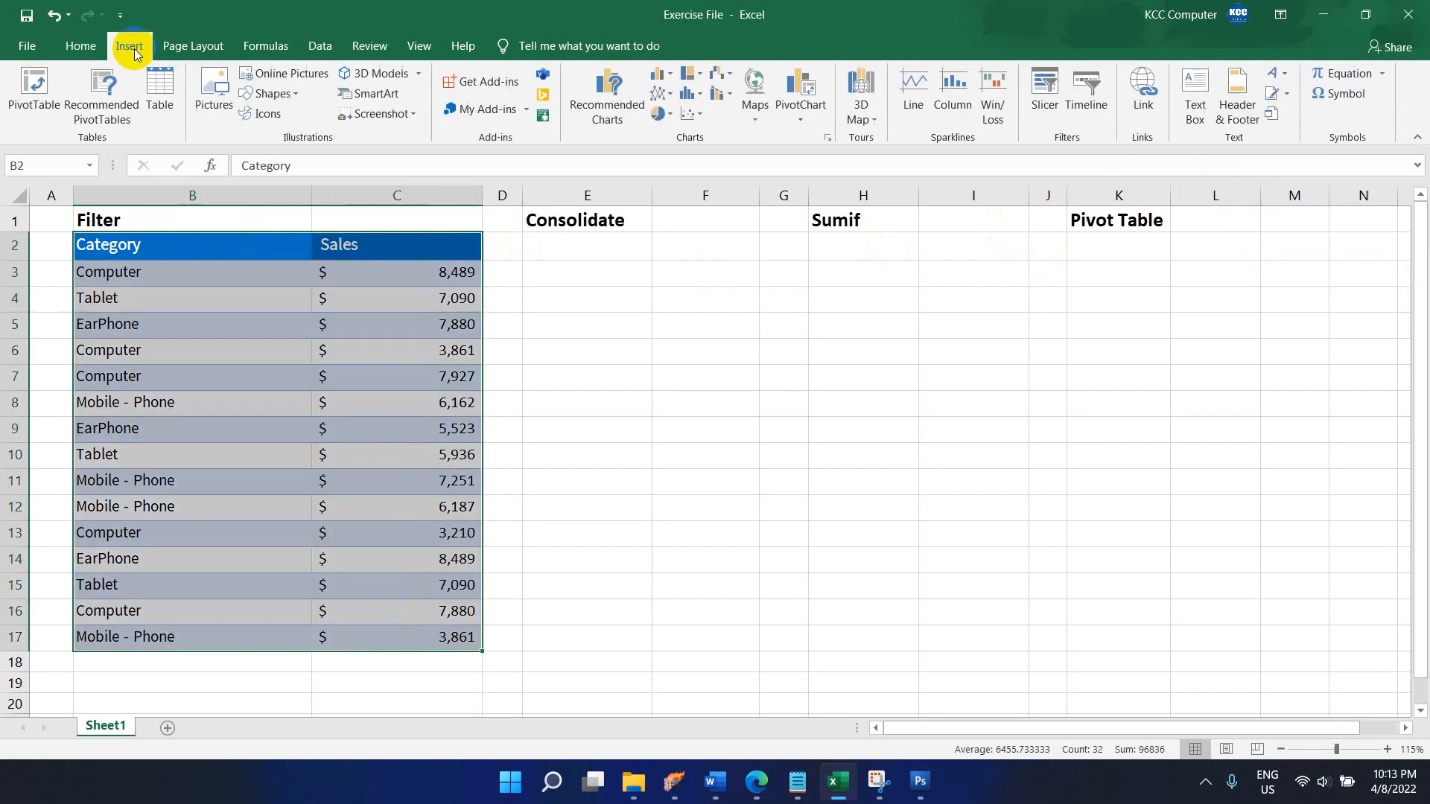
pyautogui.click(165, 110)
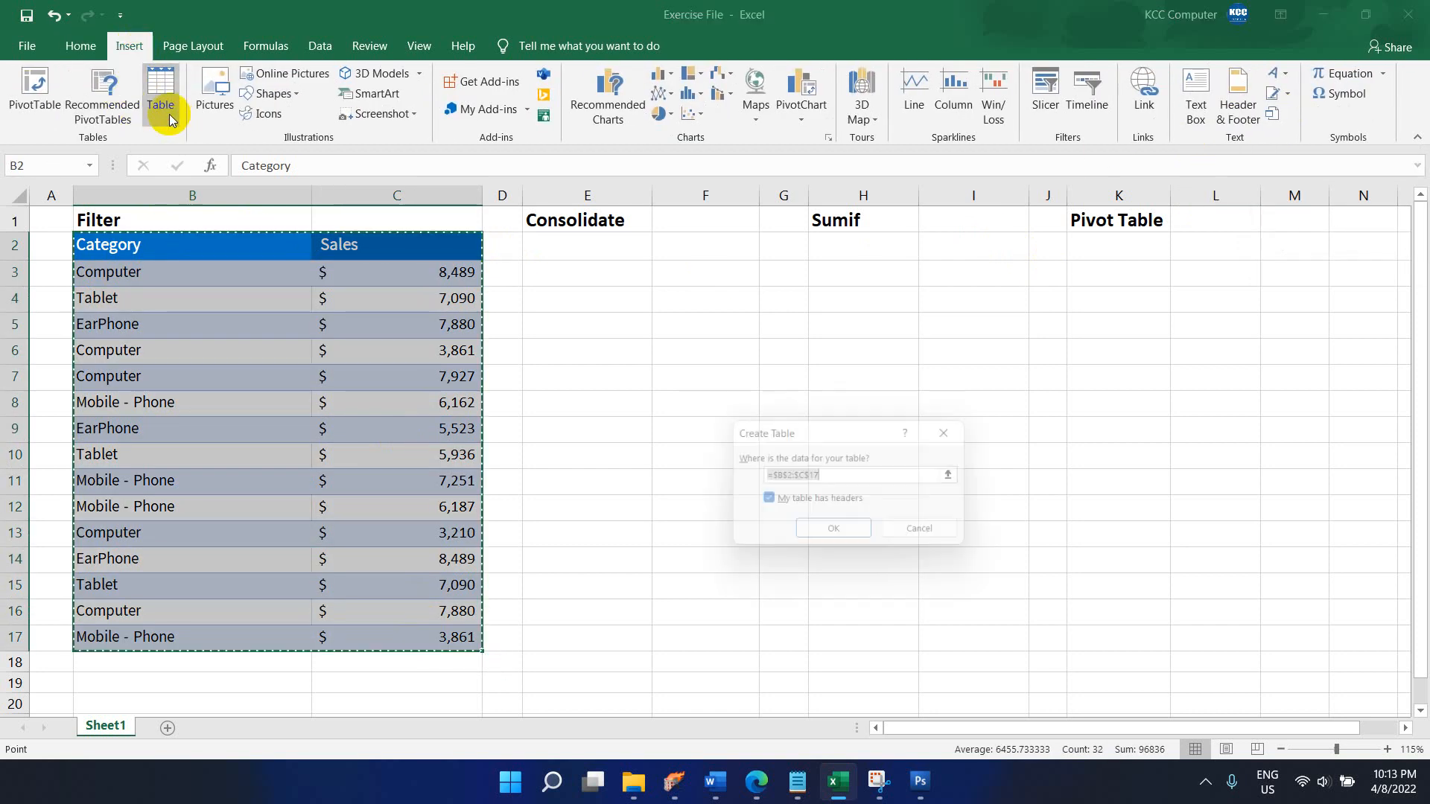
pyautogui.click(839, 535)
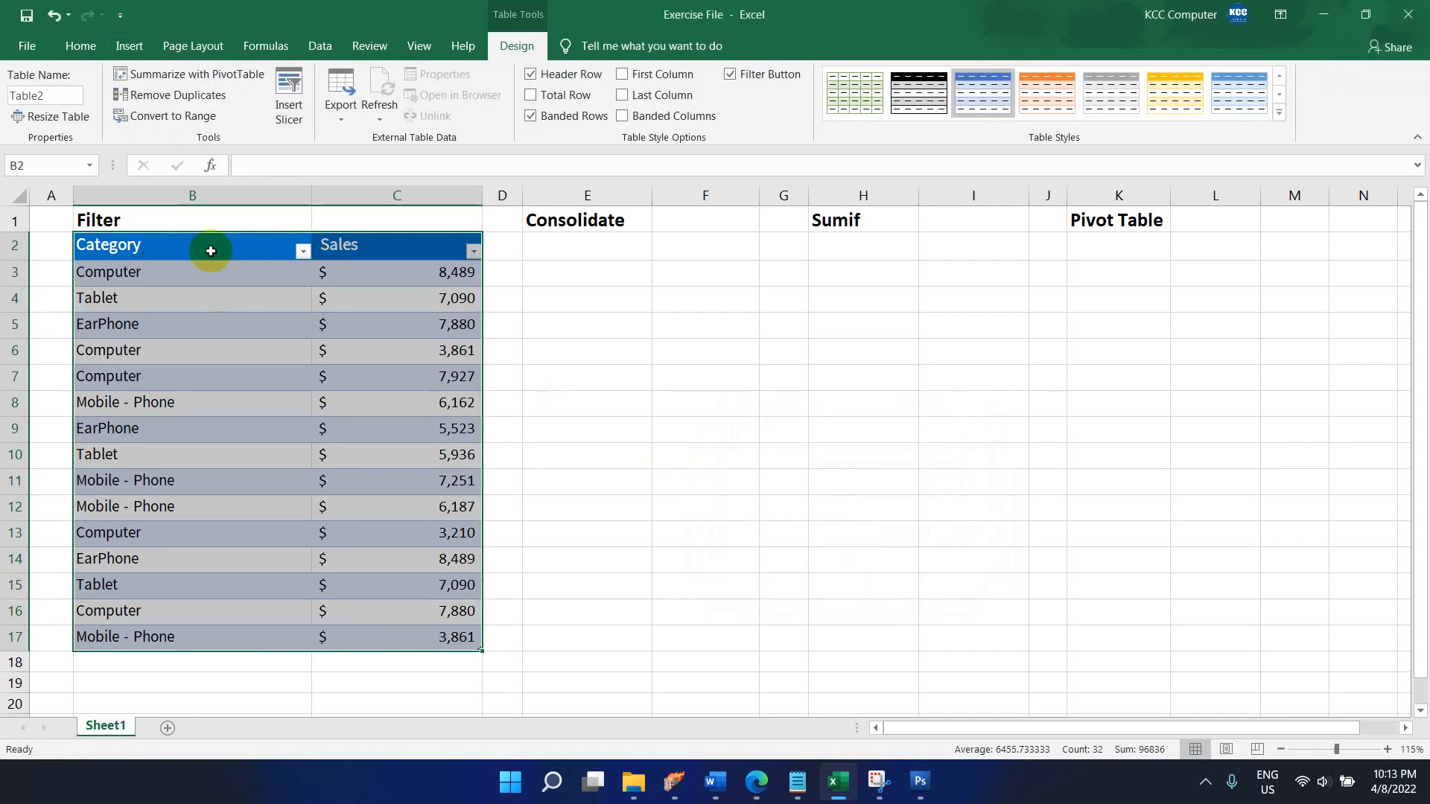
# - Filter the table's Category column to show only Computer and add a total row to the table
pyautogui.click(303, 252)
pyautogui.click(351, 433)
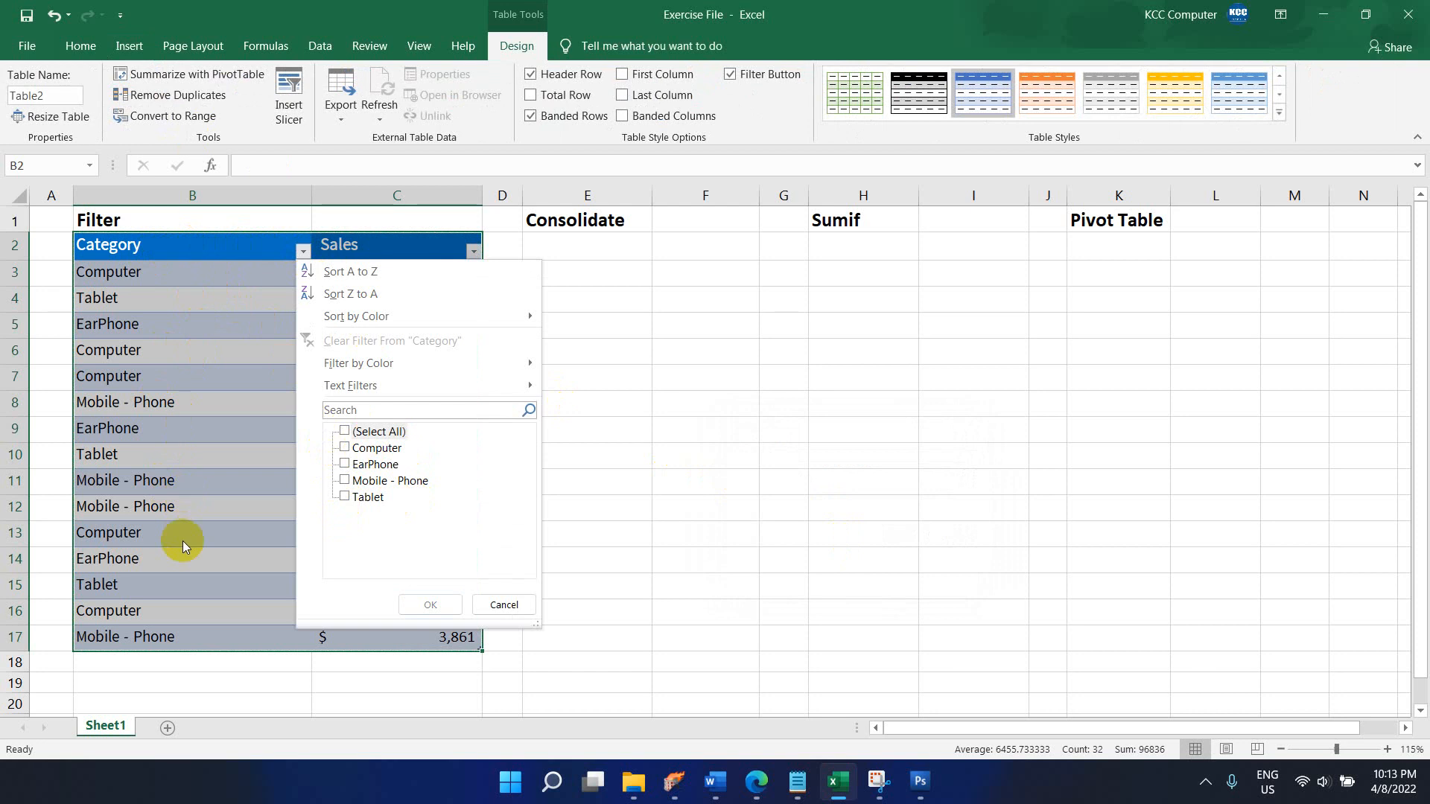
pyautogui.click(344, 447)
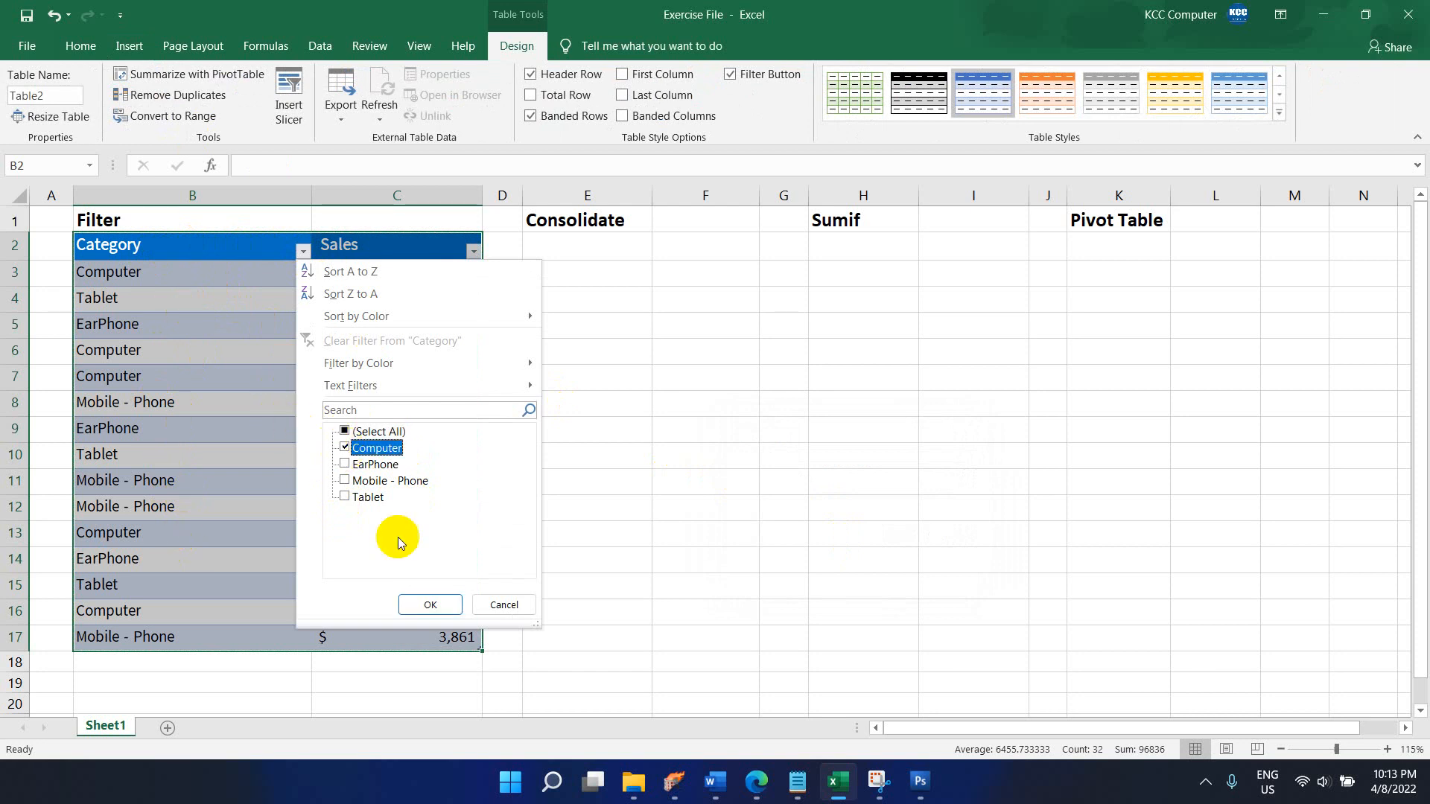
pyautogui.click(428, 604)
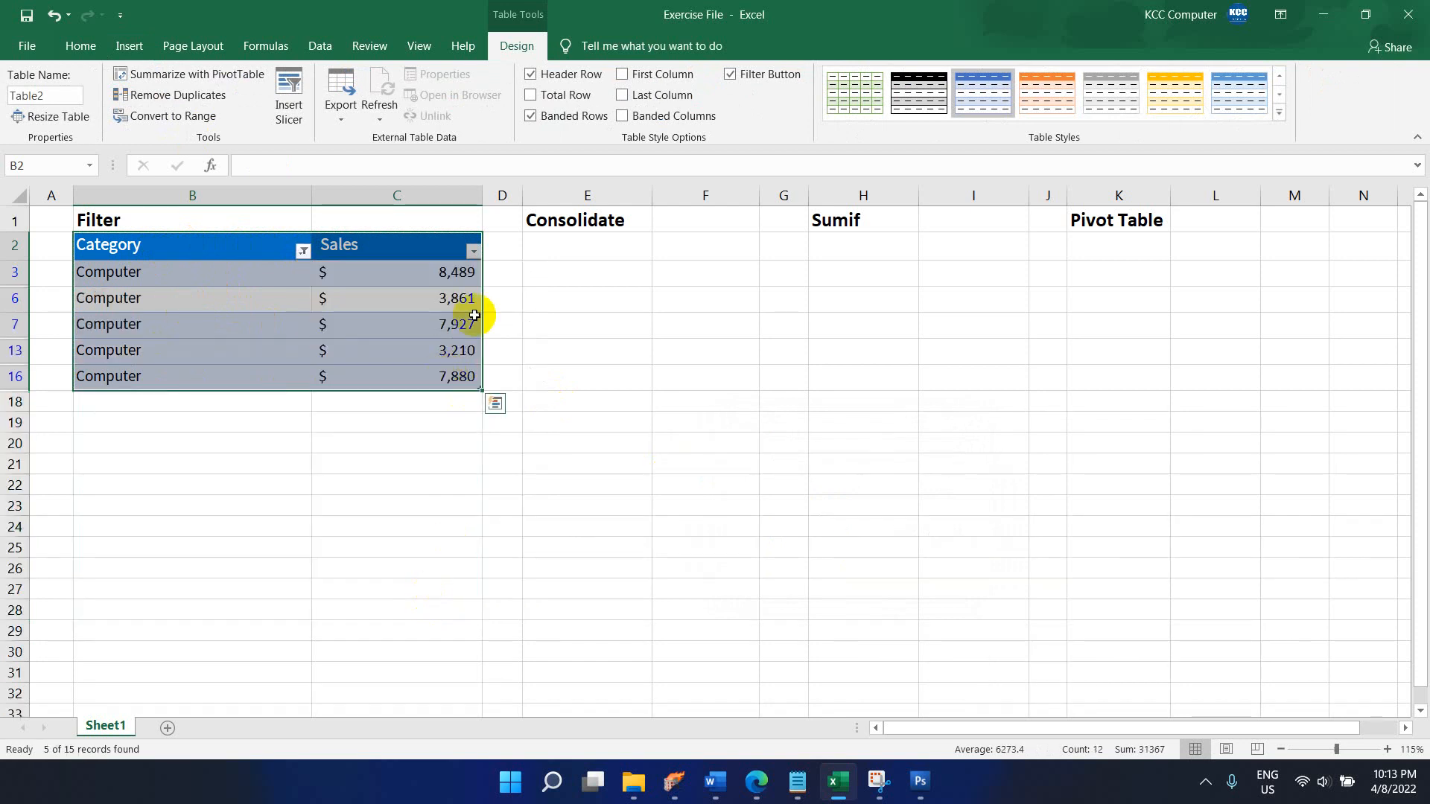
pyautogui.click(539, 95)
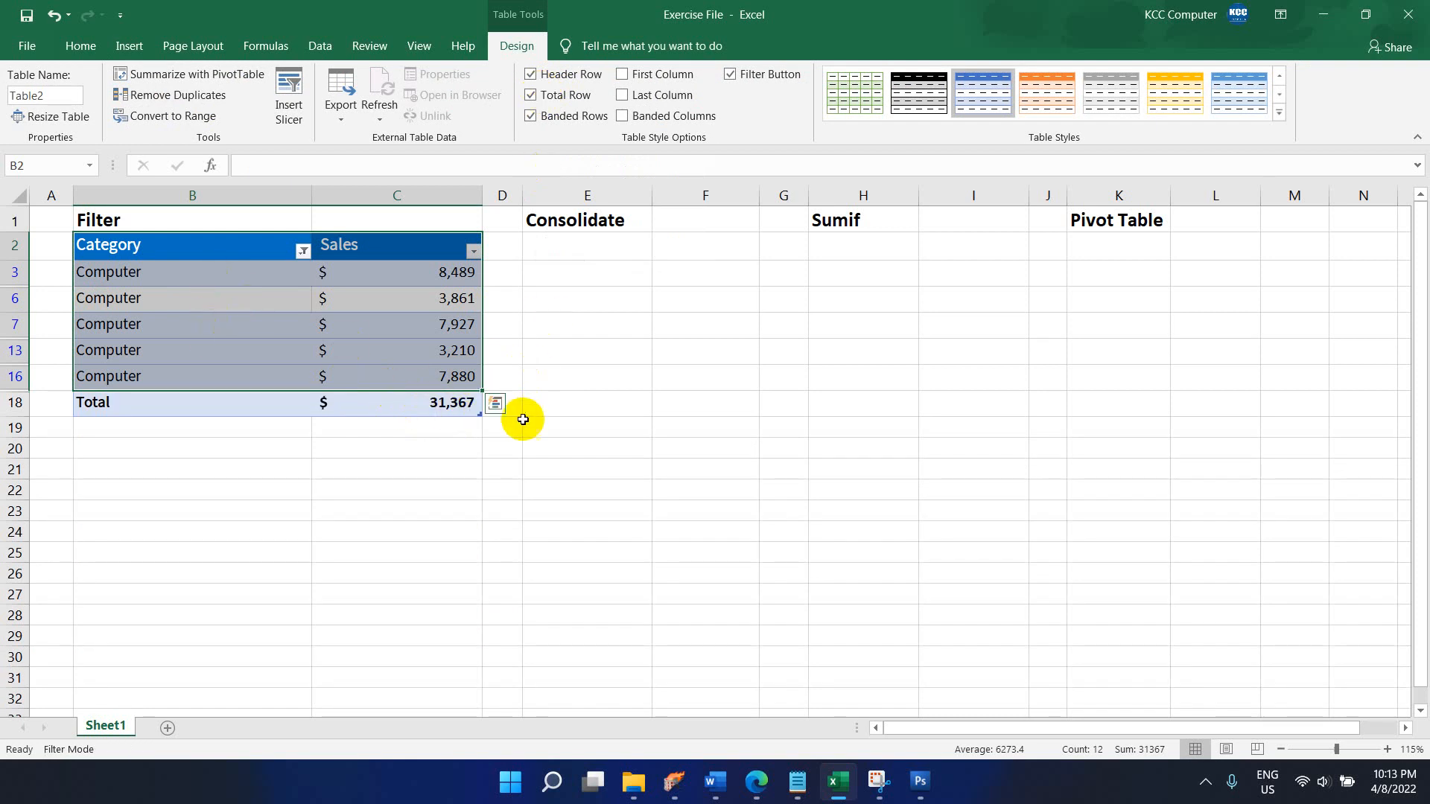
# - Change the Category filter to show only EarPhone instead of Computer
pyautogui.click(303, 251)
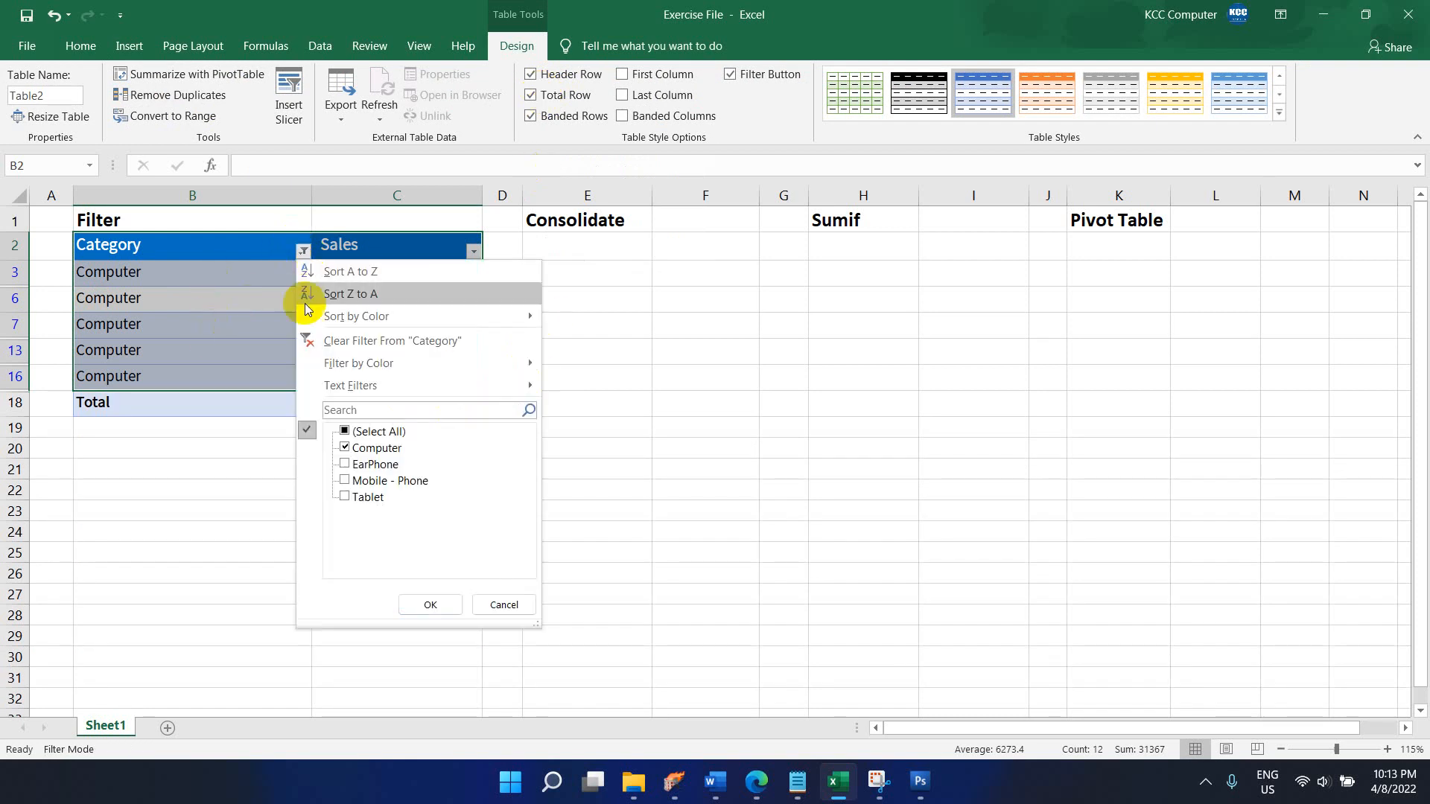
pyautogui.click(344, 464)
pyautogui.click(344, 447)
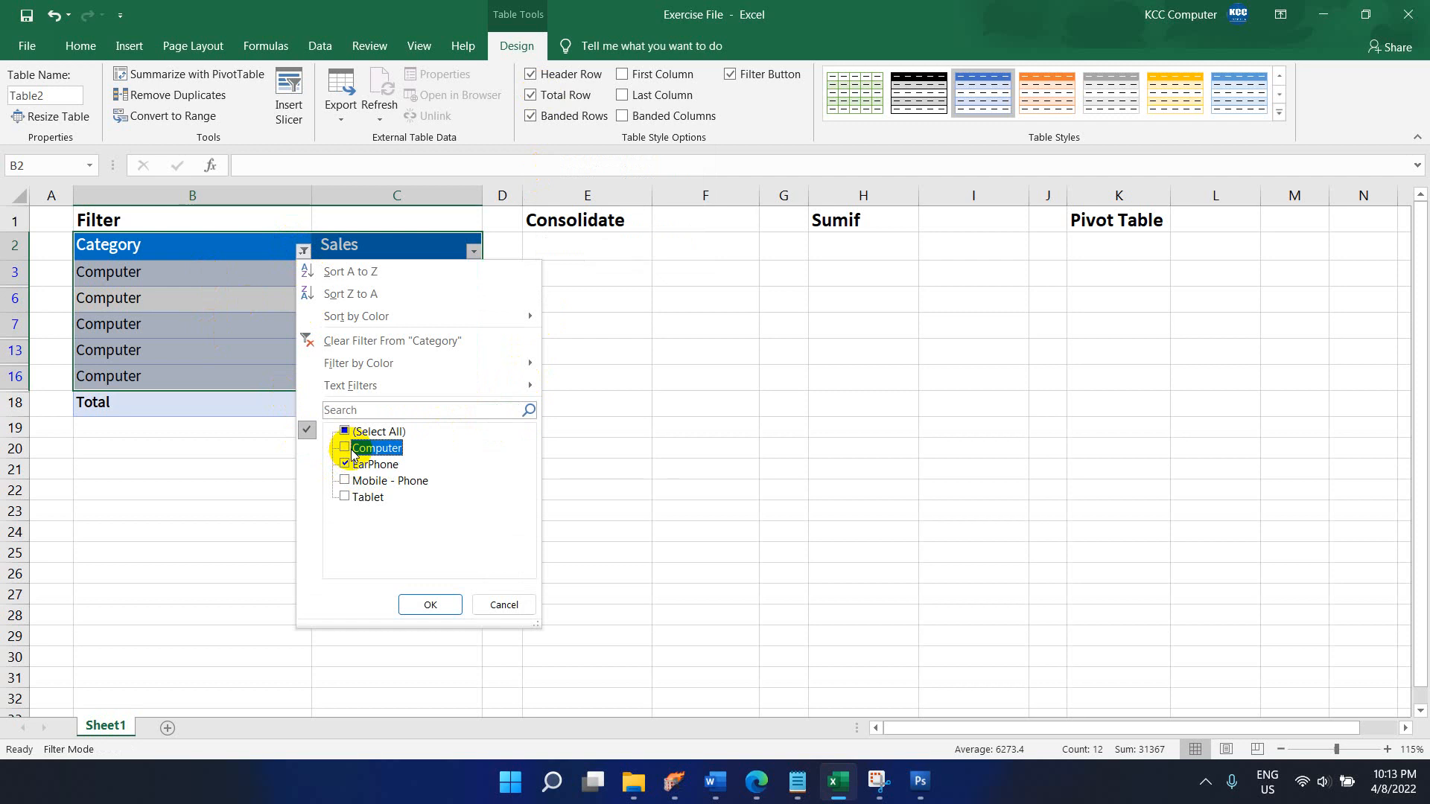
pyautogui.click(430, 605)
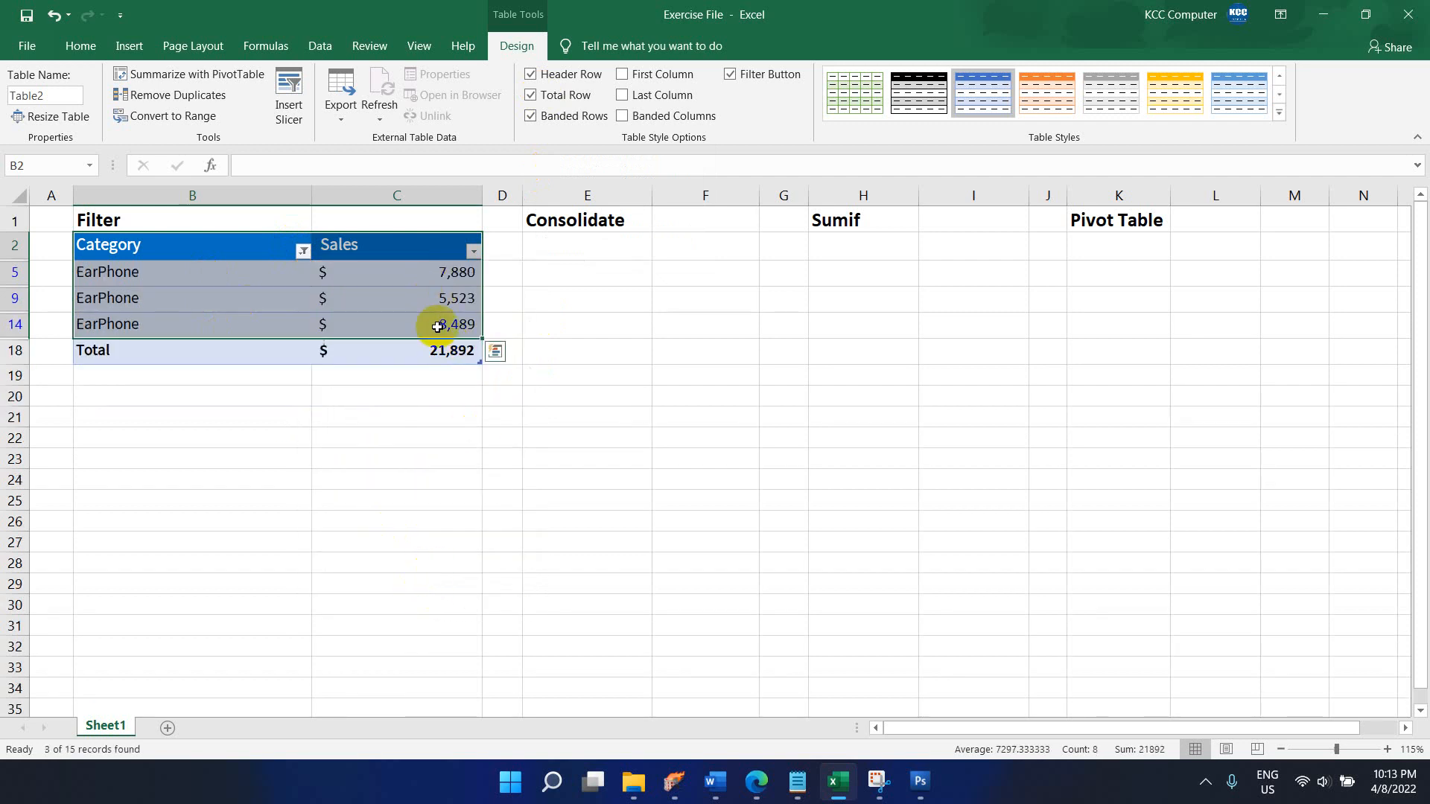
# - Reset the Category filter so that all categories are selected
pyautogui.click(303, 251)
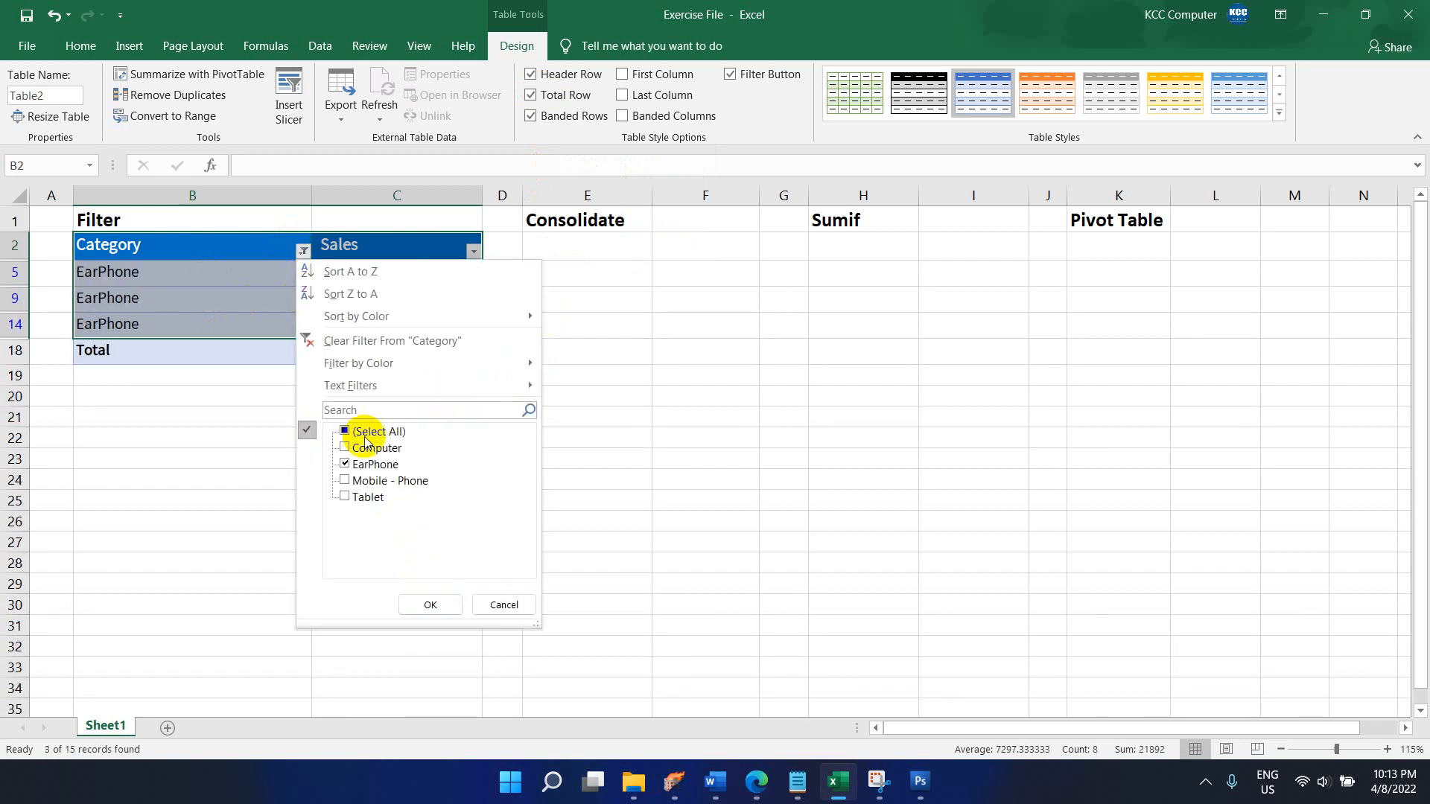
pyautogui.click(349, 432)
pyautogui.click(430, 605)
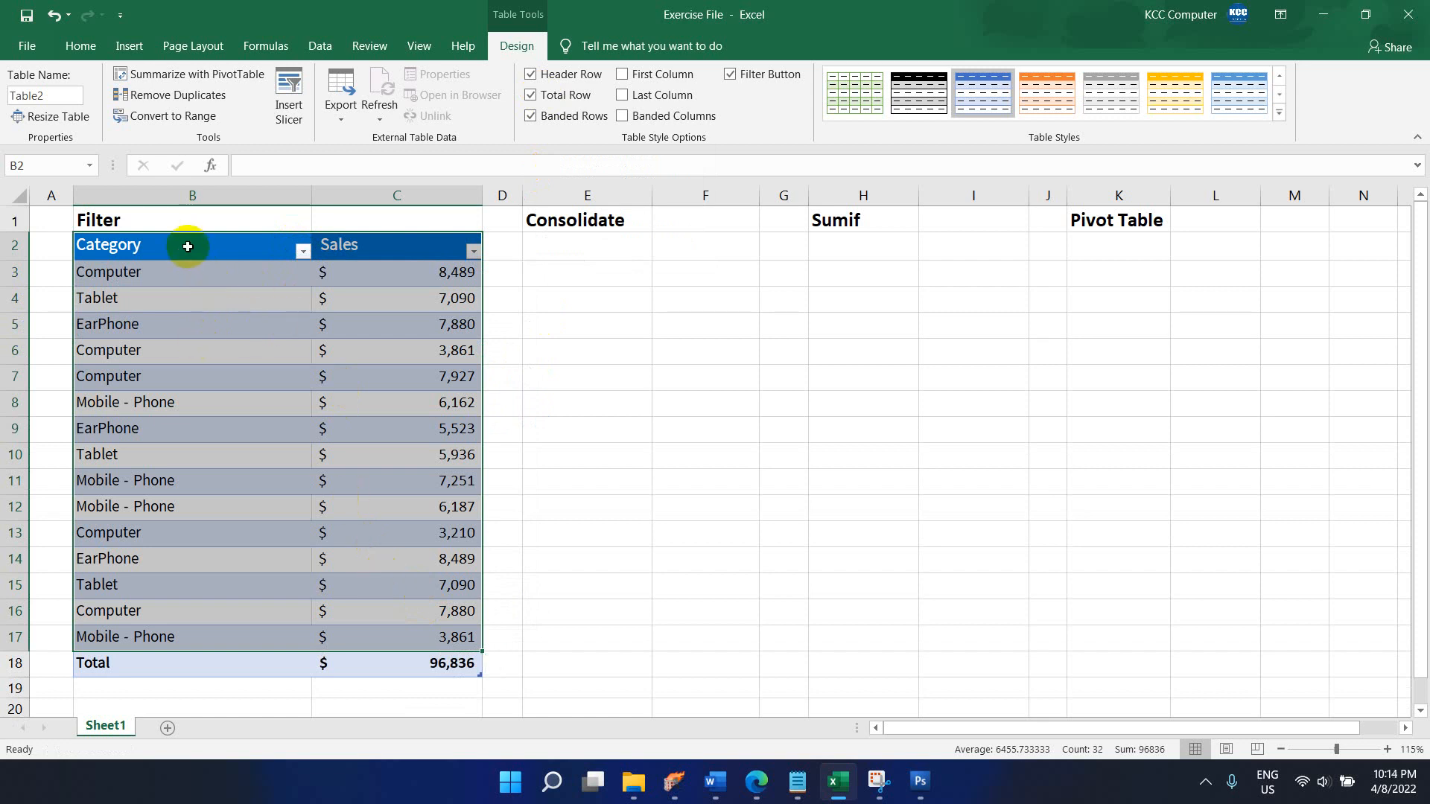
# - Start a data consolidation at cell E2 and delete the existing reference Sheet1!$A$2:$B$17
pyautogui.click(583, 243)
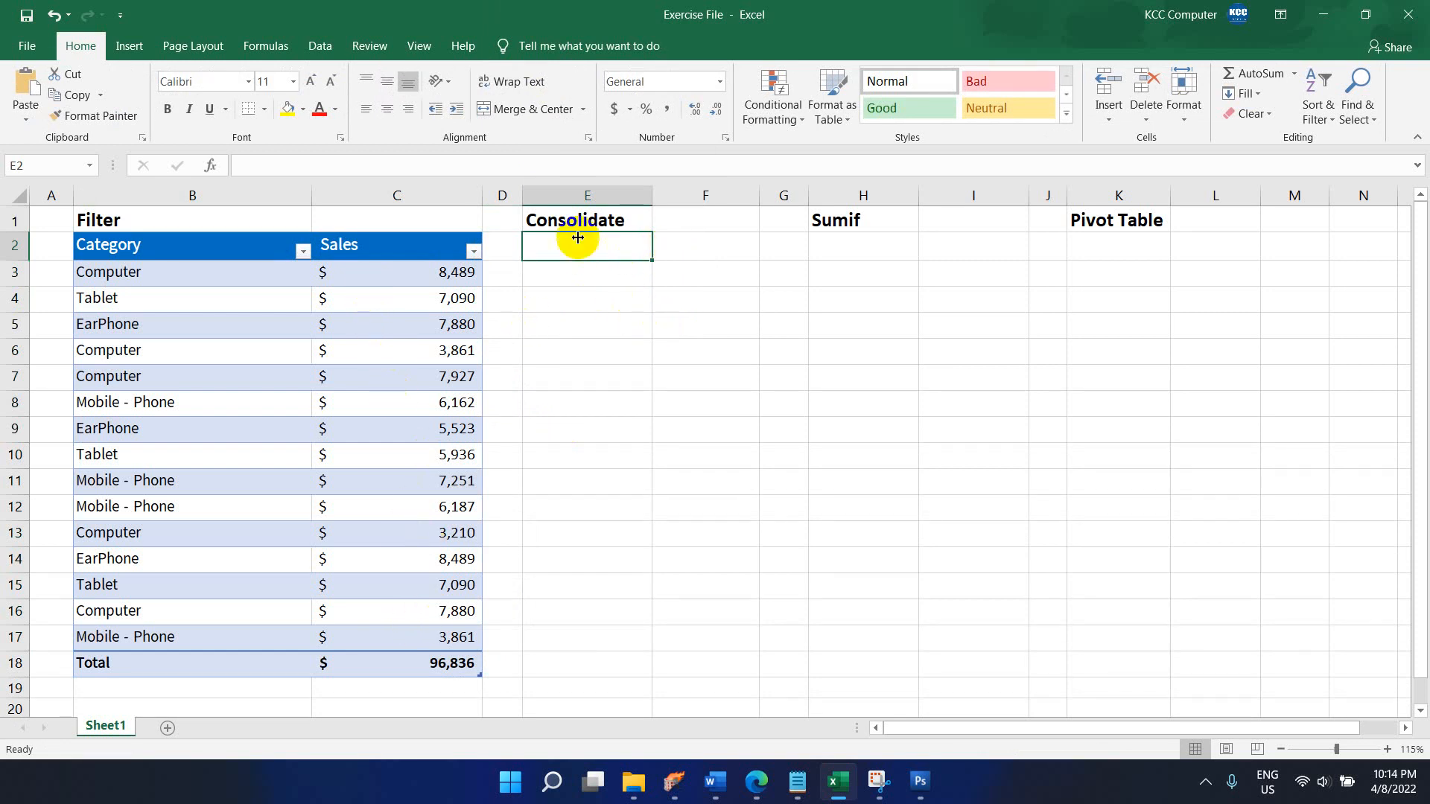
pyautogui.click(319, 49)
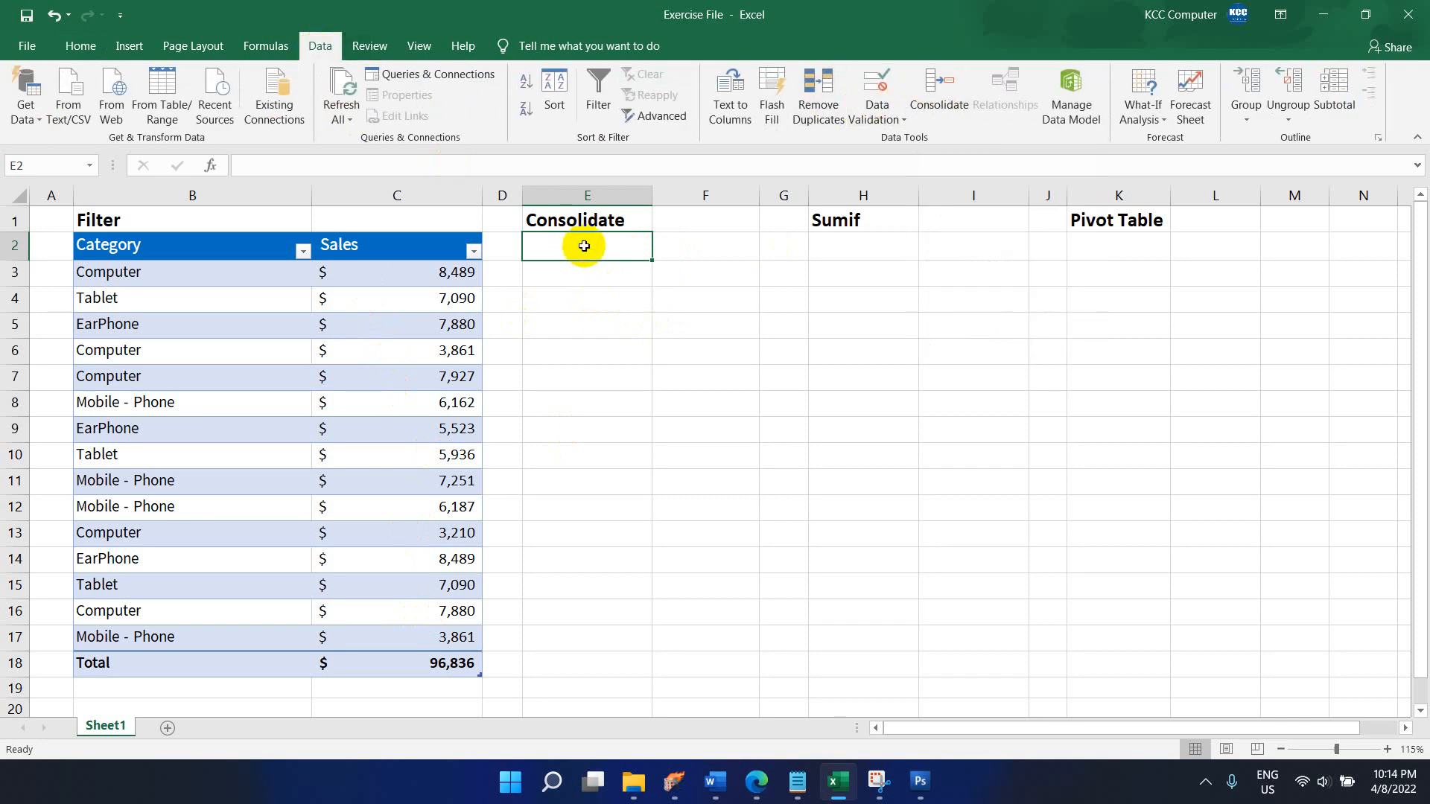
pyautogui.click(935, 85)
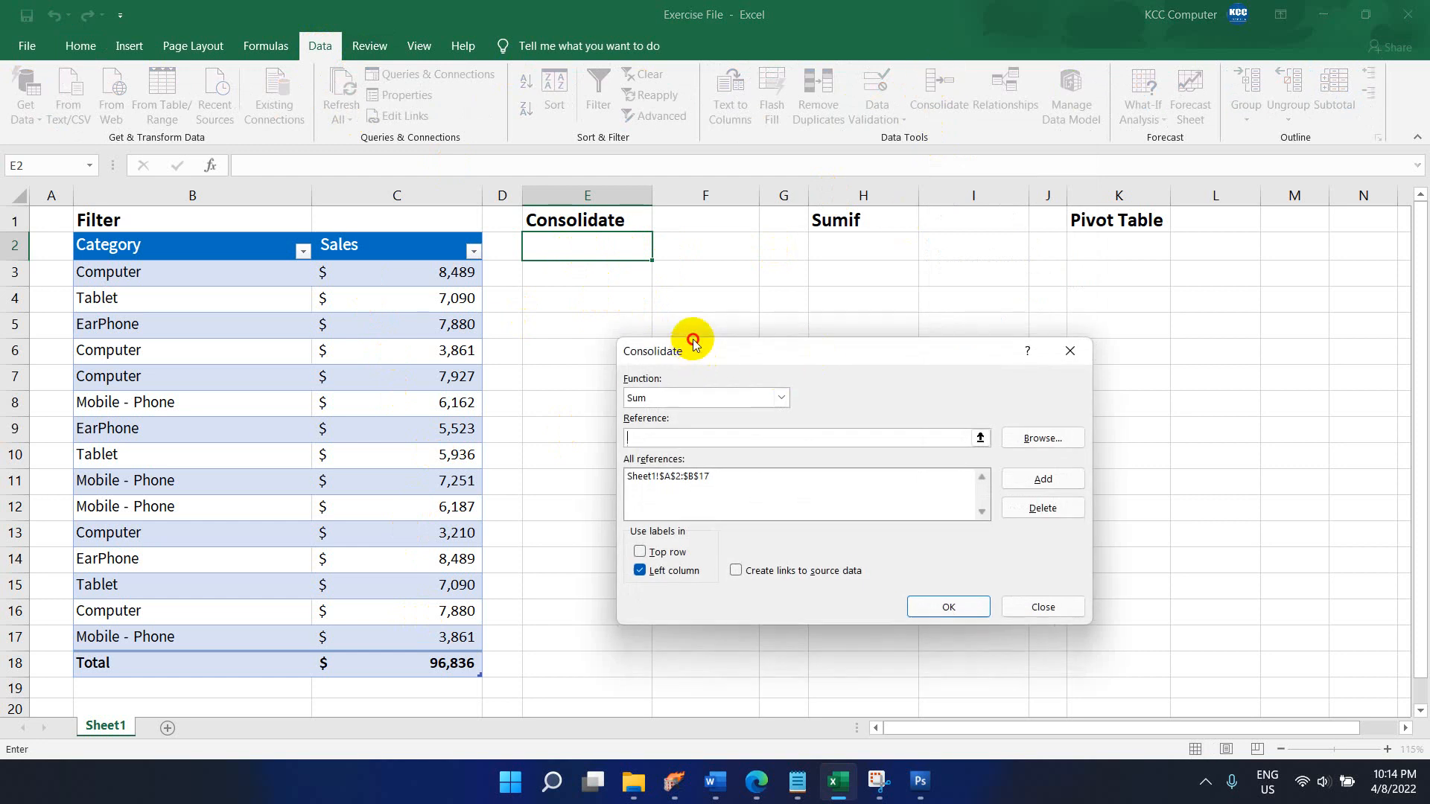
pyautogui.moveTo(692, 343); pyautogui.dragTo(722, 287)
pyautogui.click(737, 419)
pyautogui.click(1072, 452)
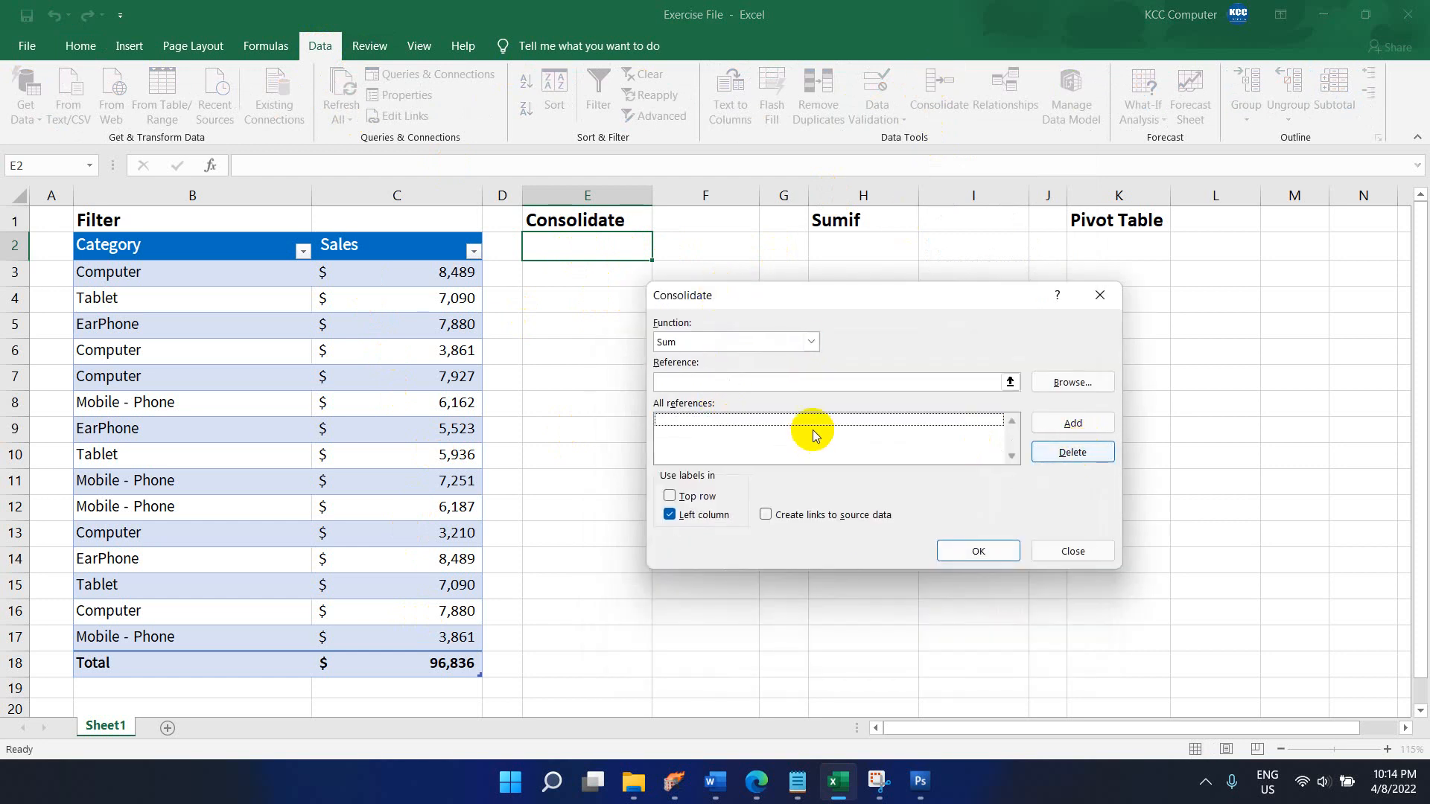
# - Consolidate the range $B$2:$C$17 with the Sum function, using labels from the top row and left column
pyautogui.click(680, 381)
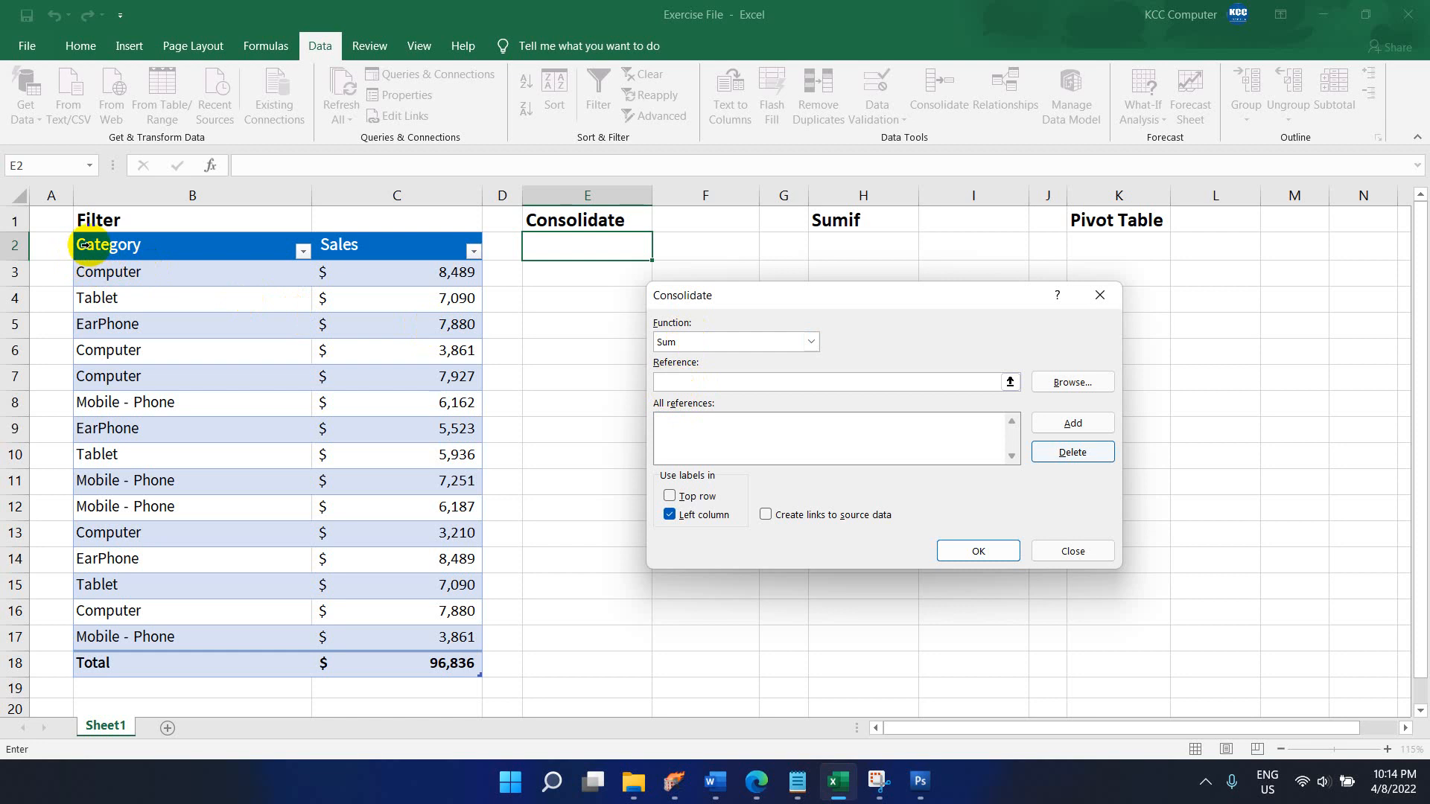
pyautogui.moveTo(86, 244); pyautogui.dragTo(288, 643)
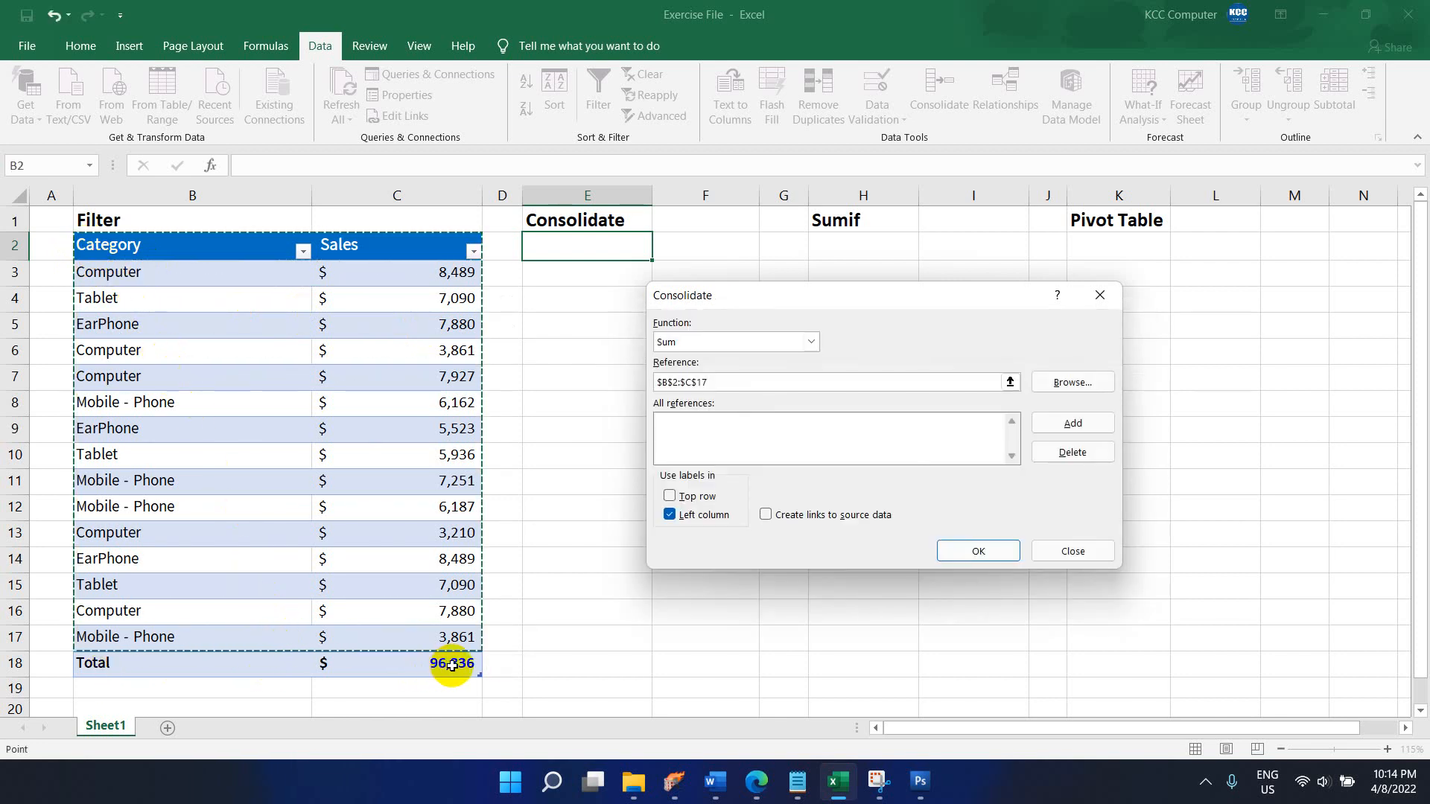
pyautogui.click(1069, 423)
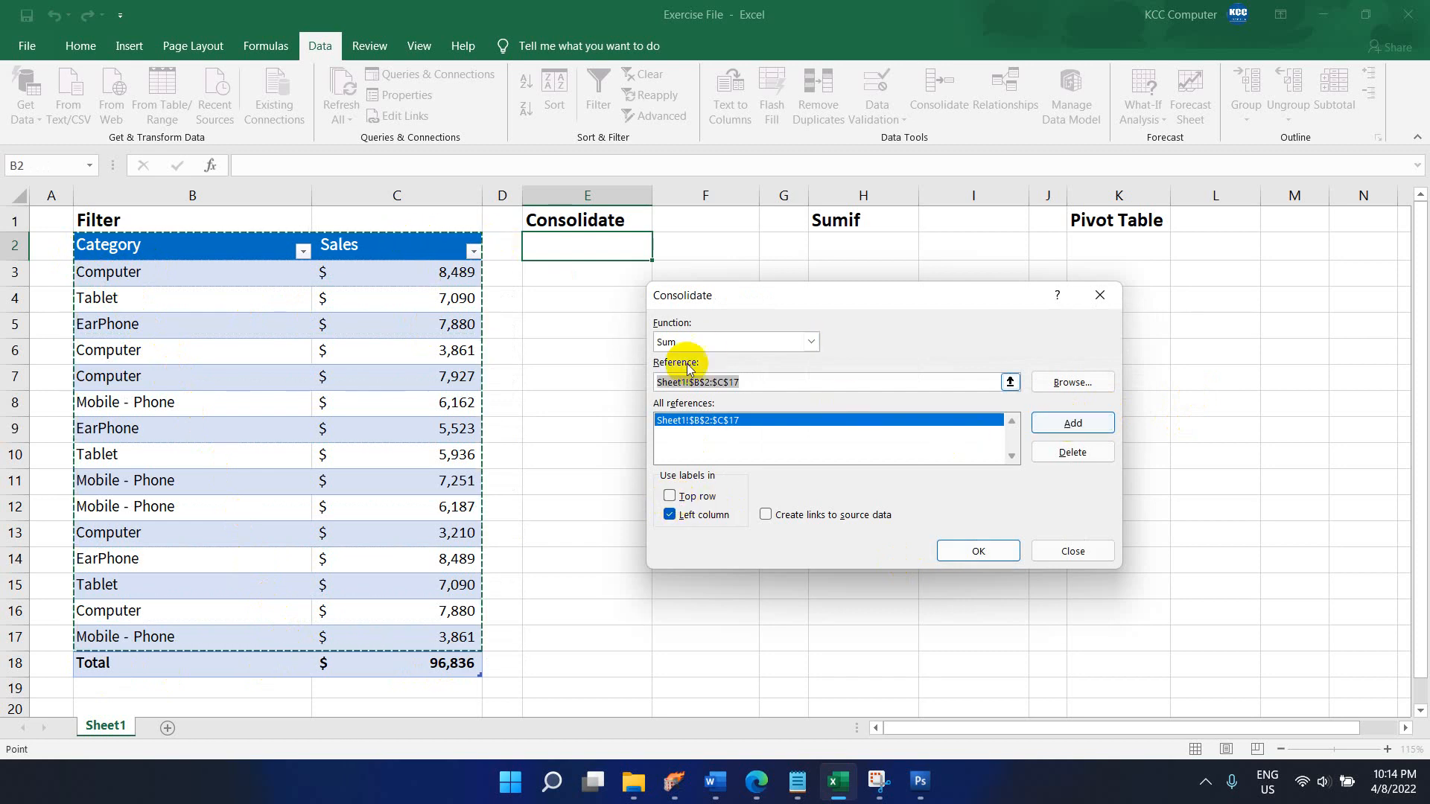
pyautogui.click(675, 500)
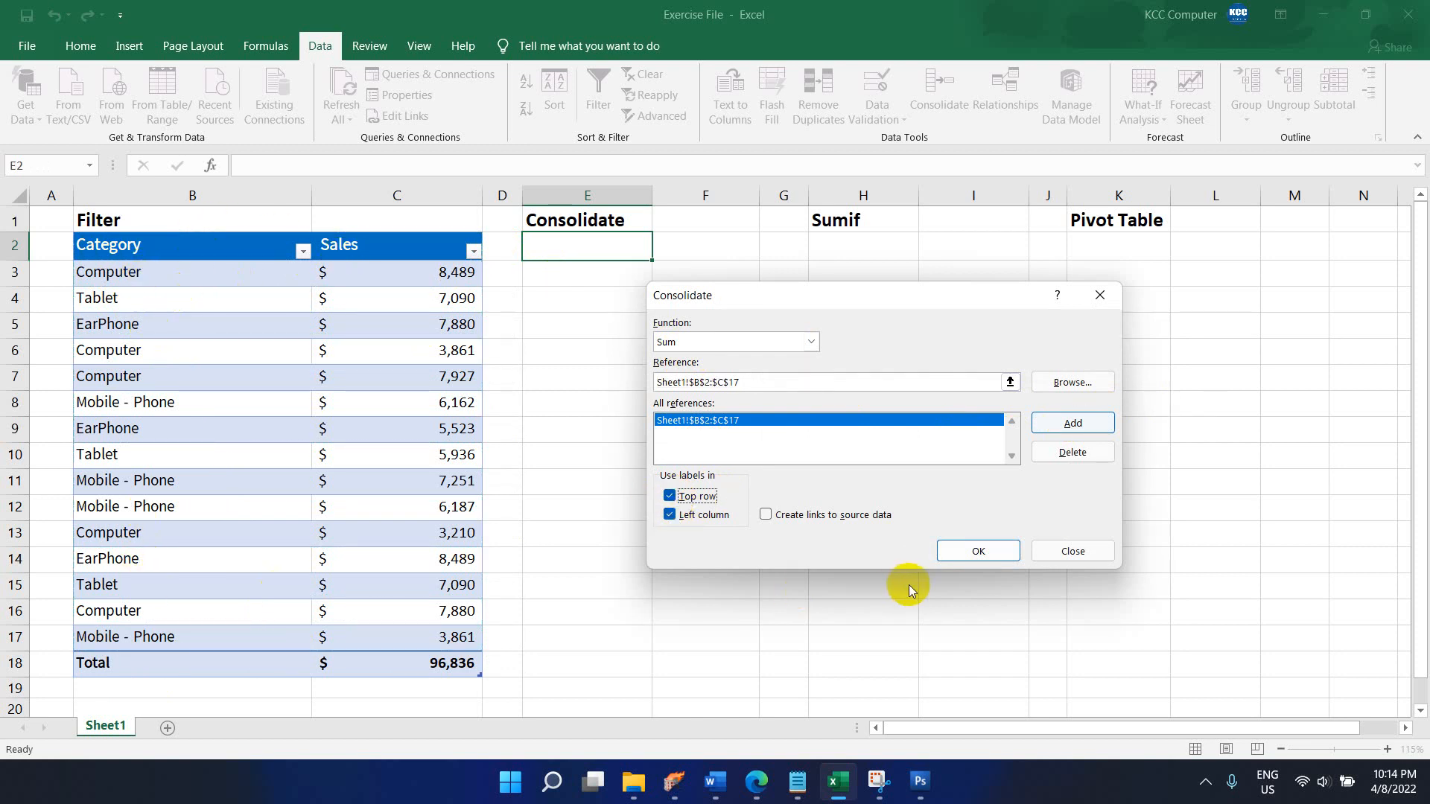
pyautogui.click(968, 552)
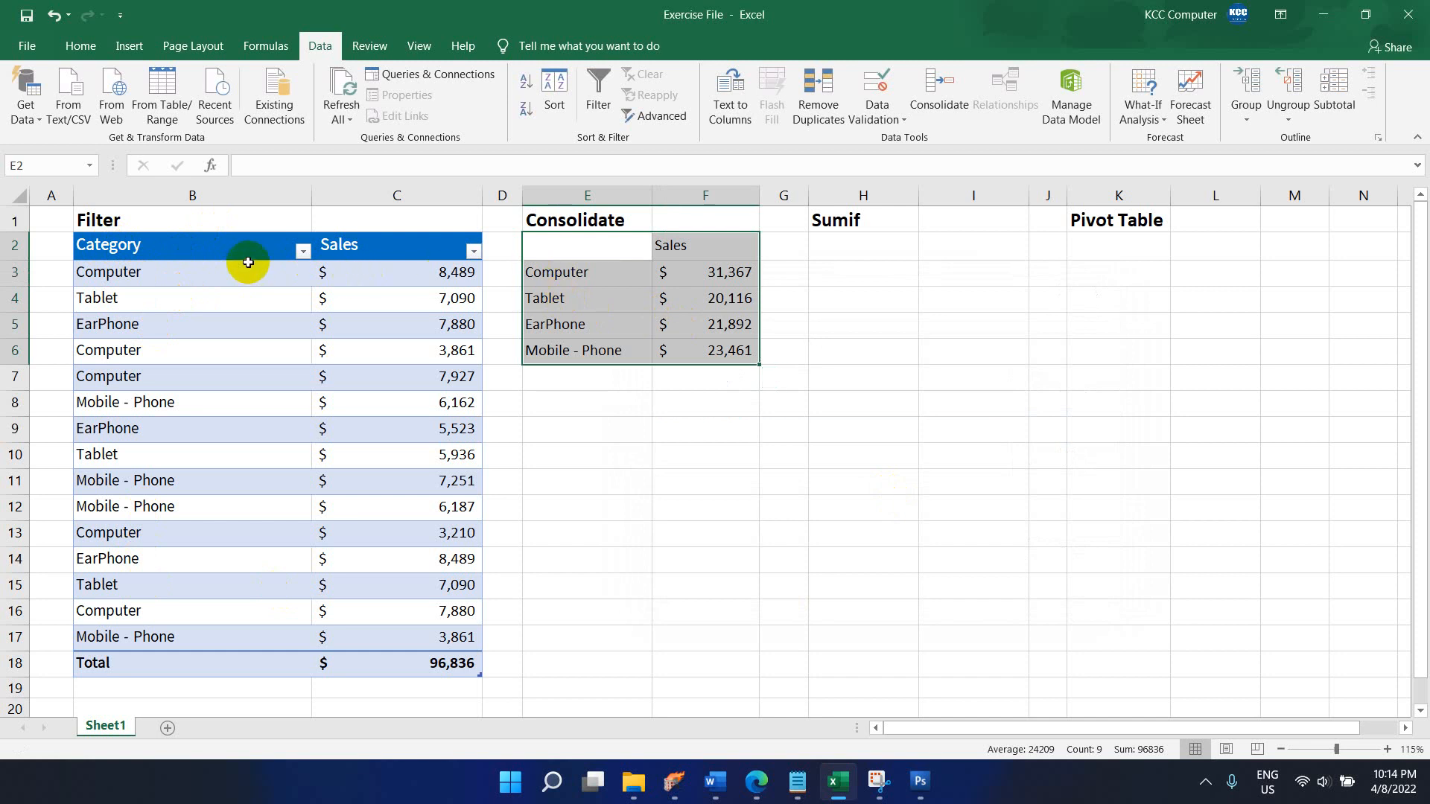
# - Total the consolidated sales in cell F7 with the formula =SUM(F3:F6)
pyautogui.click(730, 387)
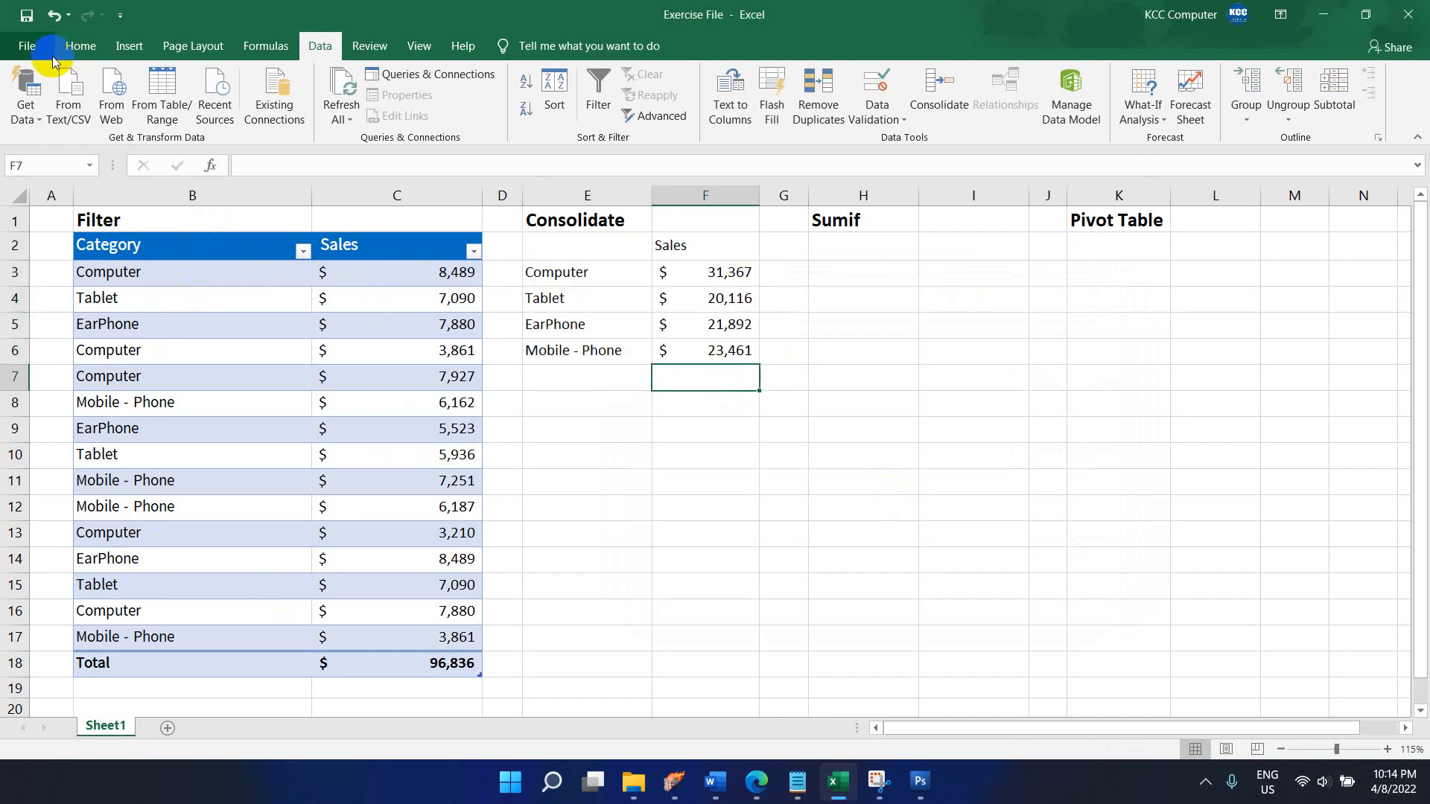
pyautogui.click(79, 46)
pyautogui.click(1249, 78)
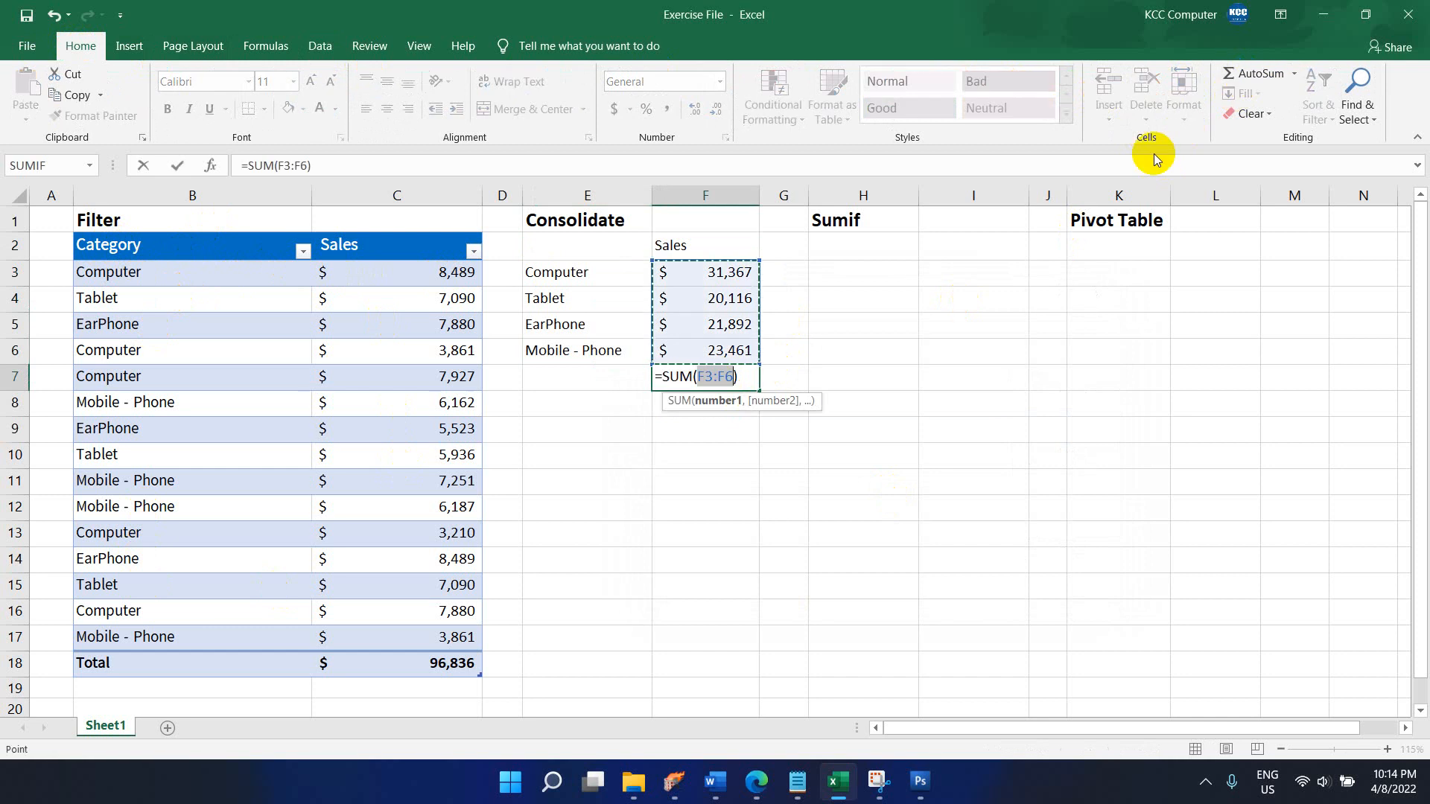
pyautogui.press('Return')
# - Compare the table's total in C18 with the consolidated total in F7, and check the consolidated Computer and Tablet sales
pyautogui.click(458, 660)
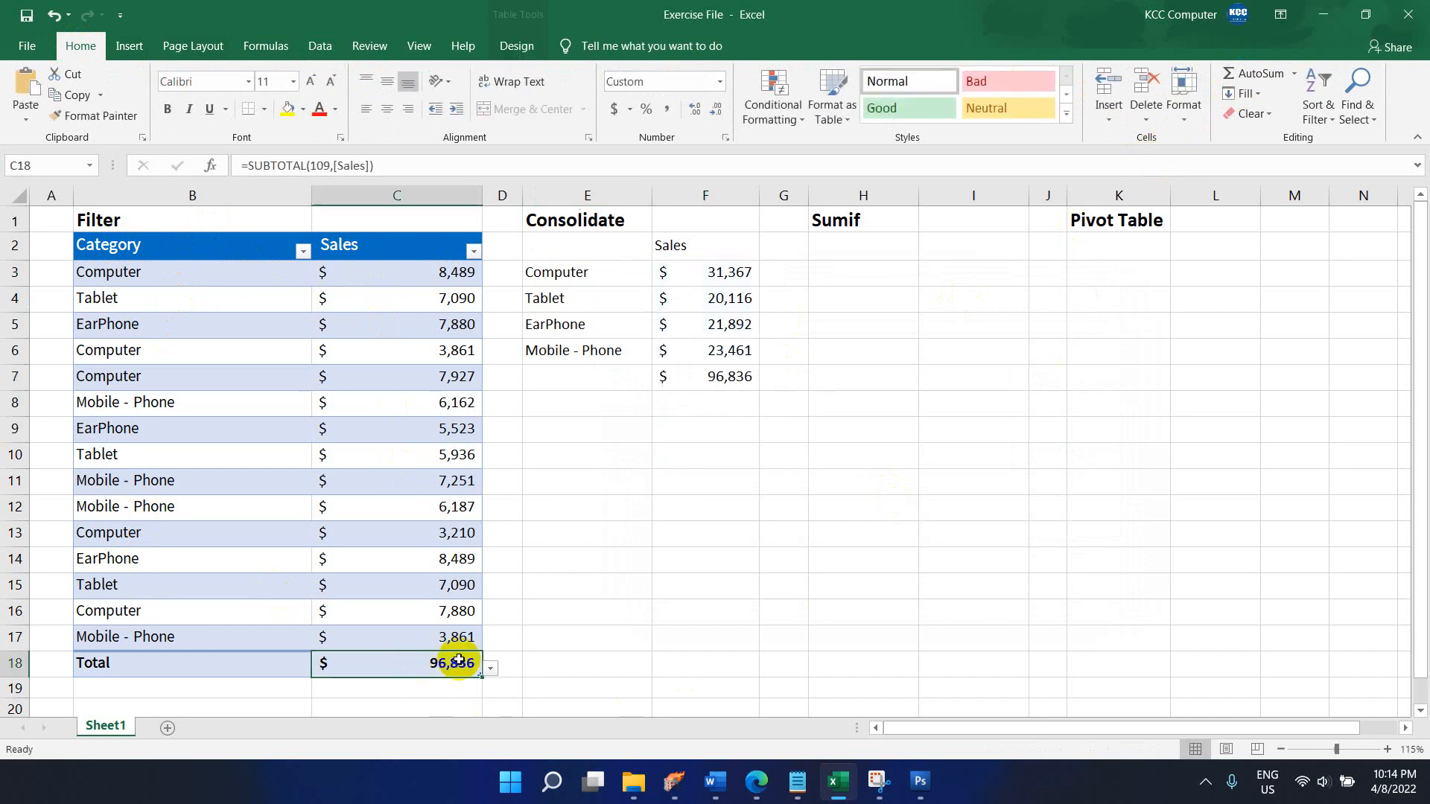
pyautogui.click(726, 371)
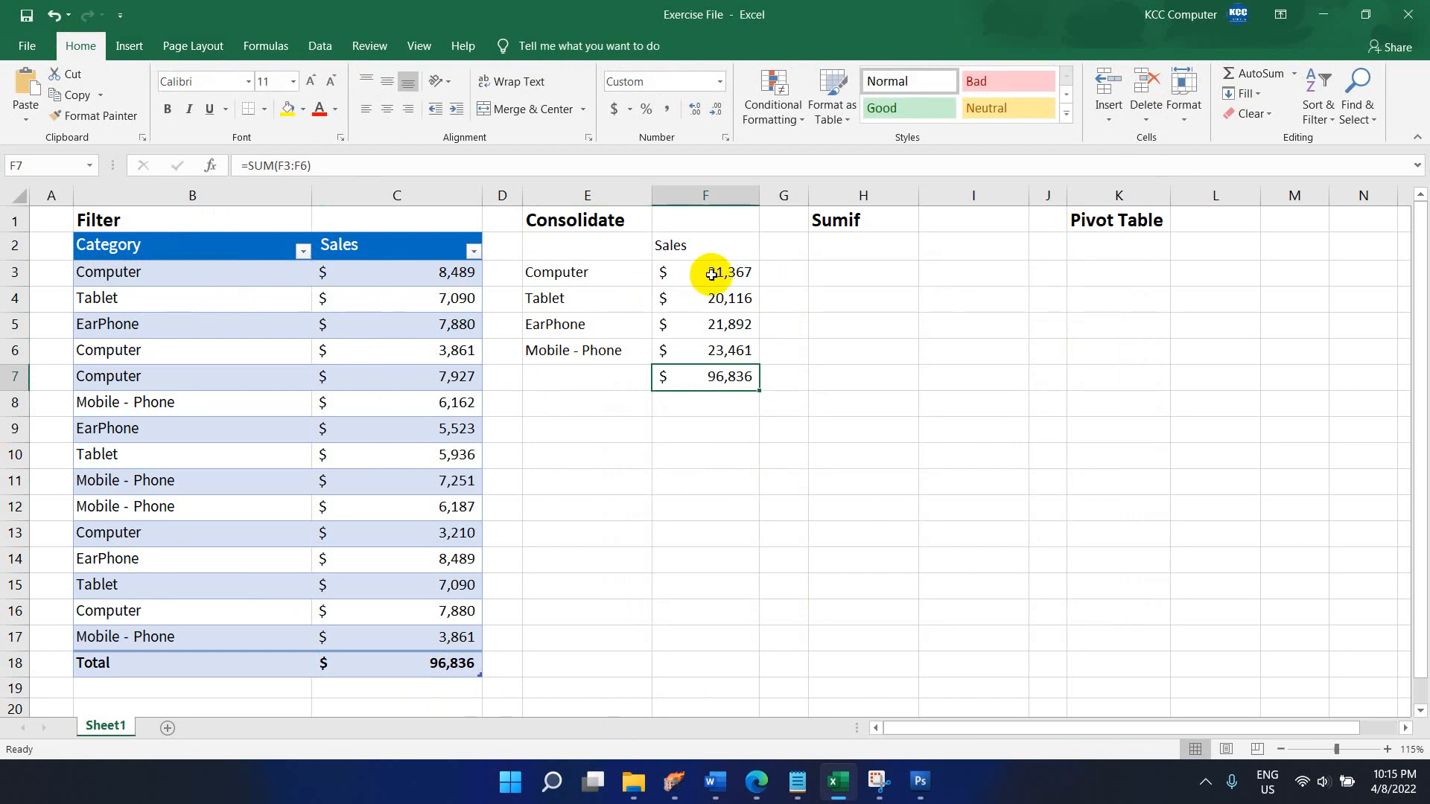
pyautogui.click(606, 271)
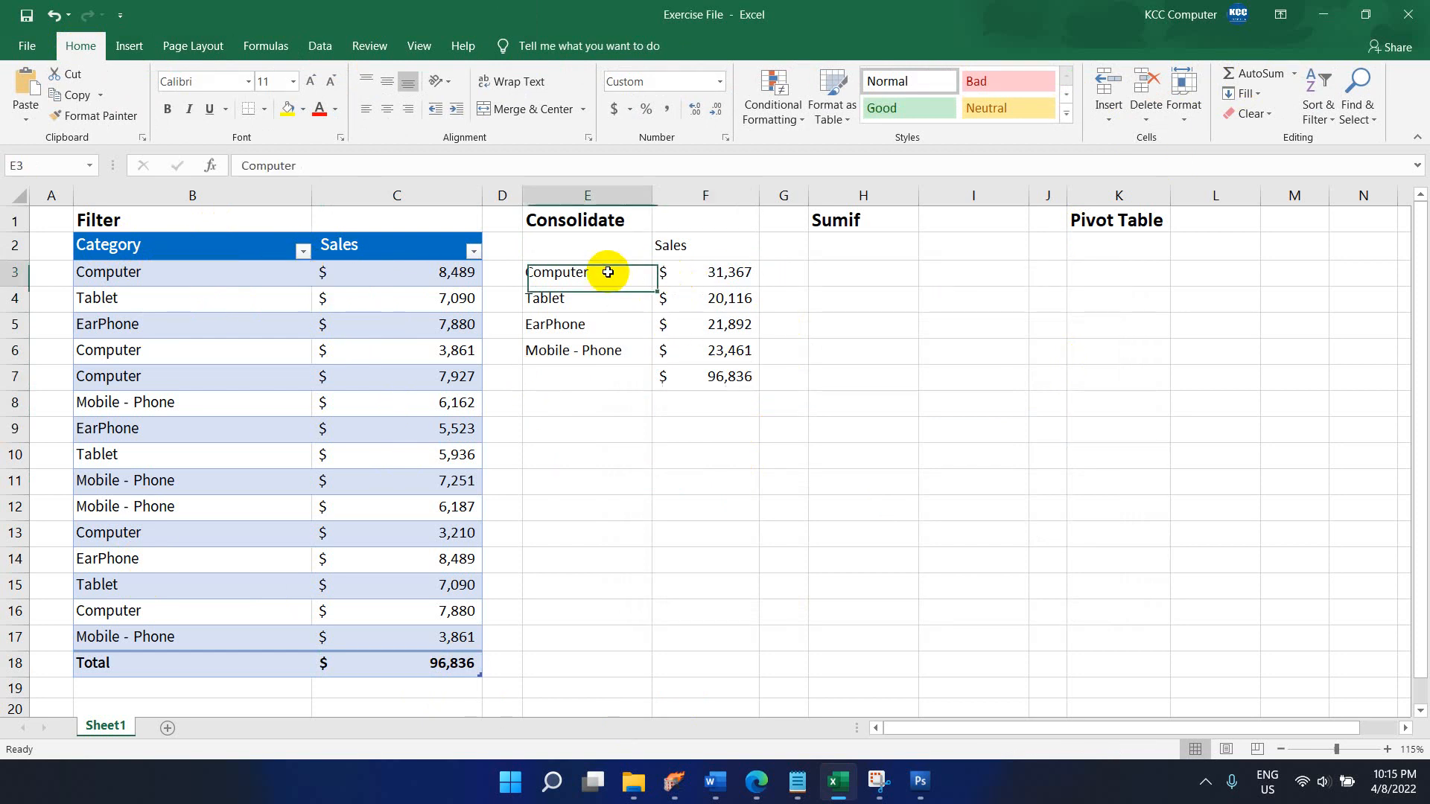
pyautogui.click(721, 272)
pyautogui.click(568, 297)
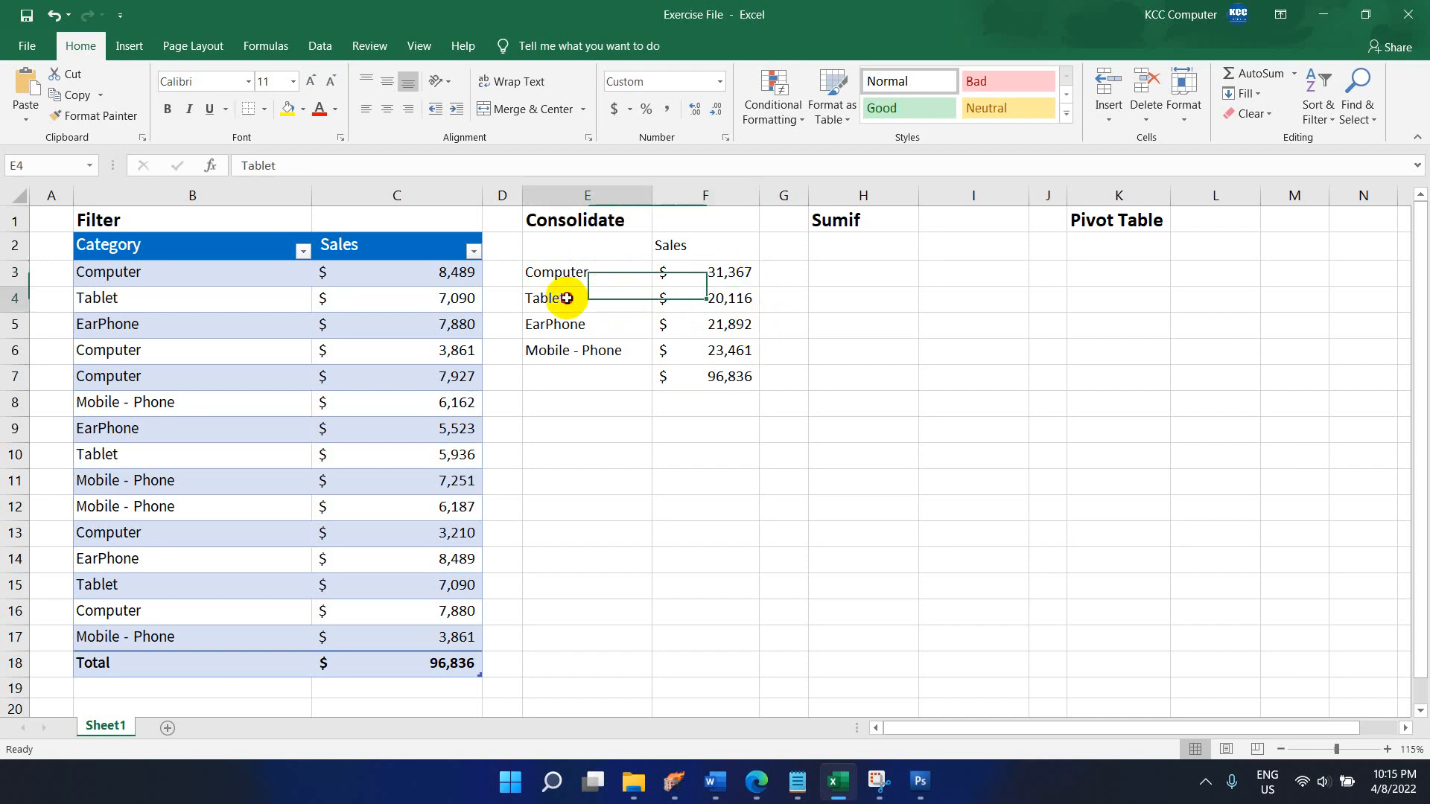
pyautogui.click(726, 301)
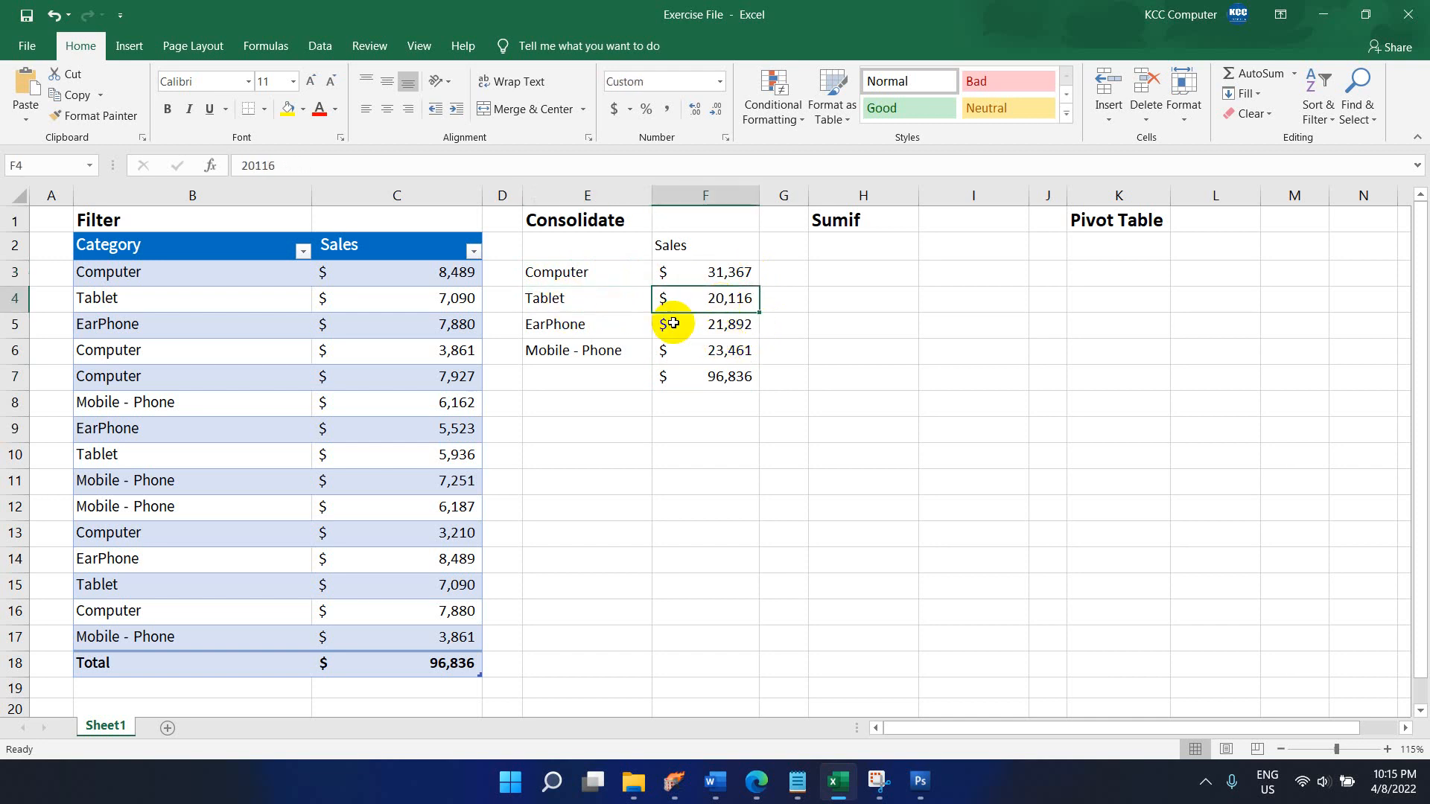
pyautogui.click(556, 272)
pyautogui.click(726, 274)
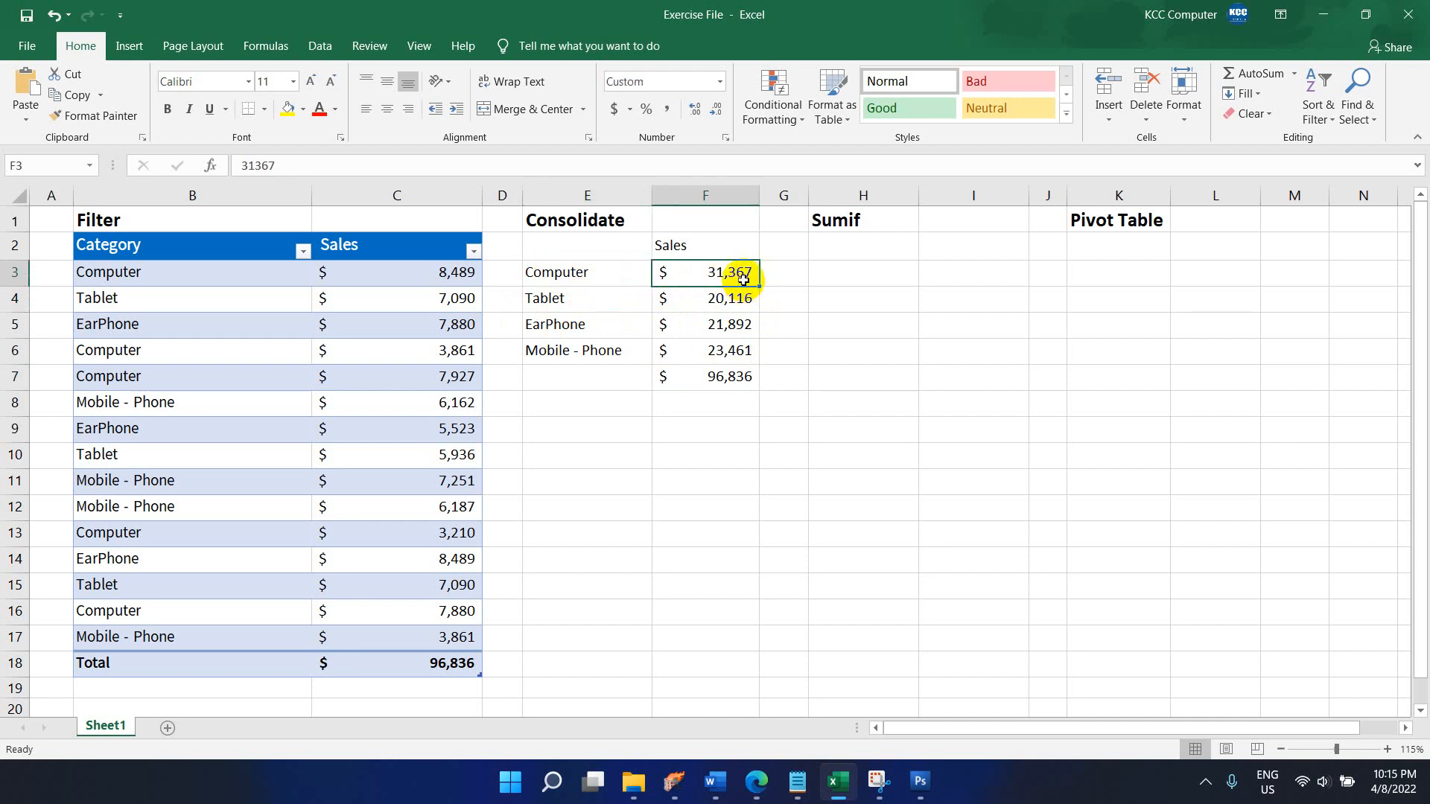
# - Check the Computer total by filtering the table's Category column to Computer only, and select all categories again
pyautogui.click(302, 251)
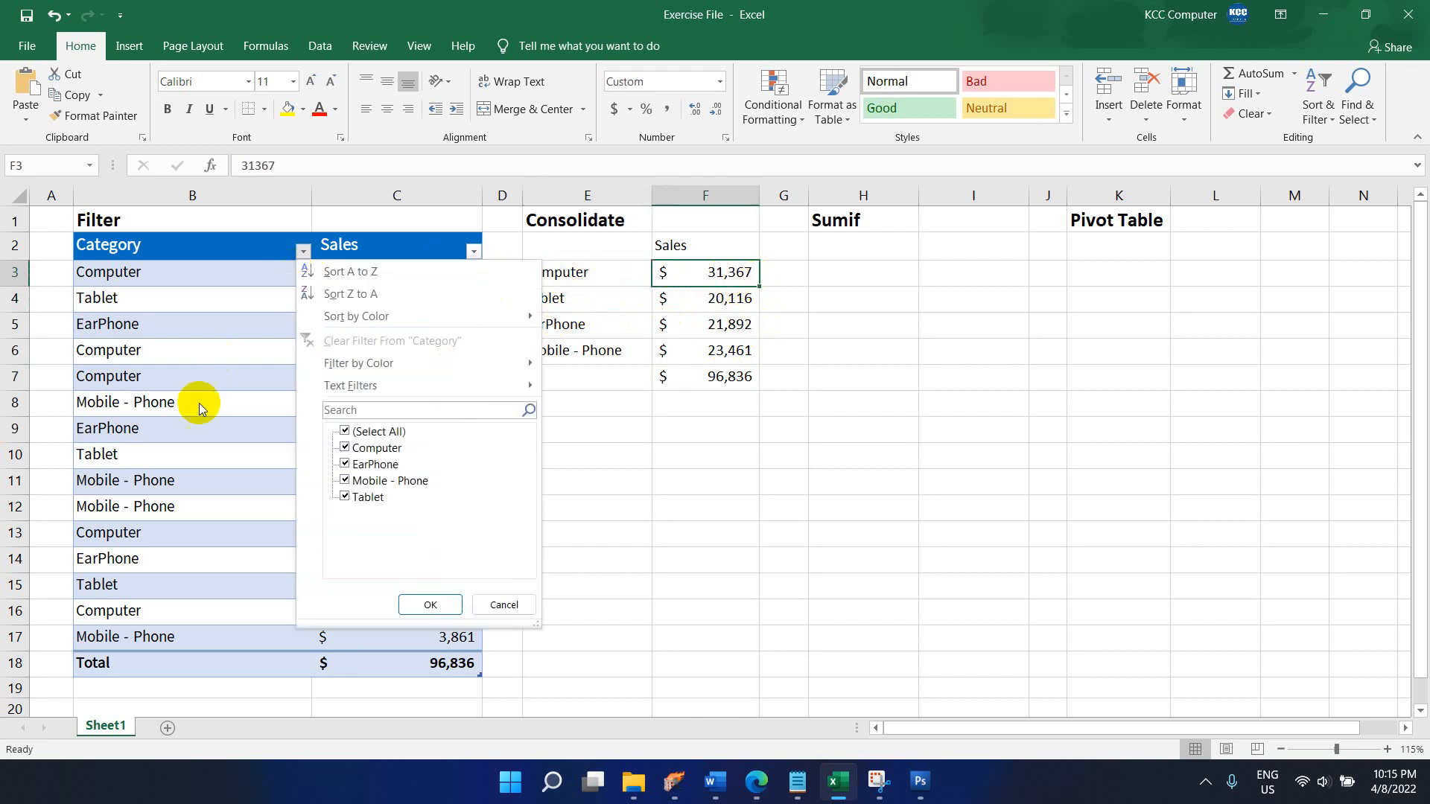
pyautogui.click(347, 431)
pyautogui.click(350, 448)
pyautogui.click(429, 604)
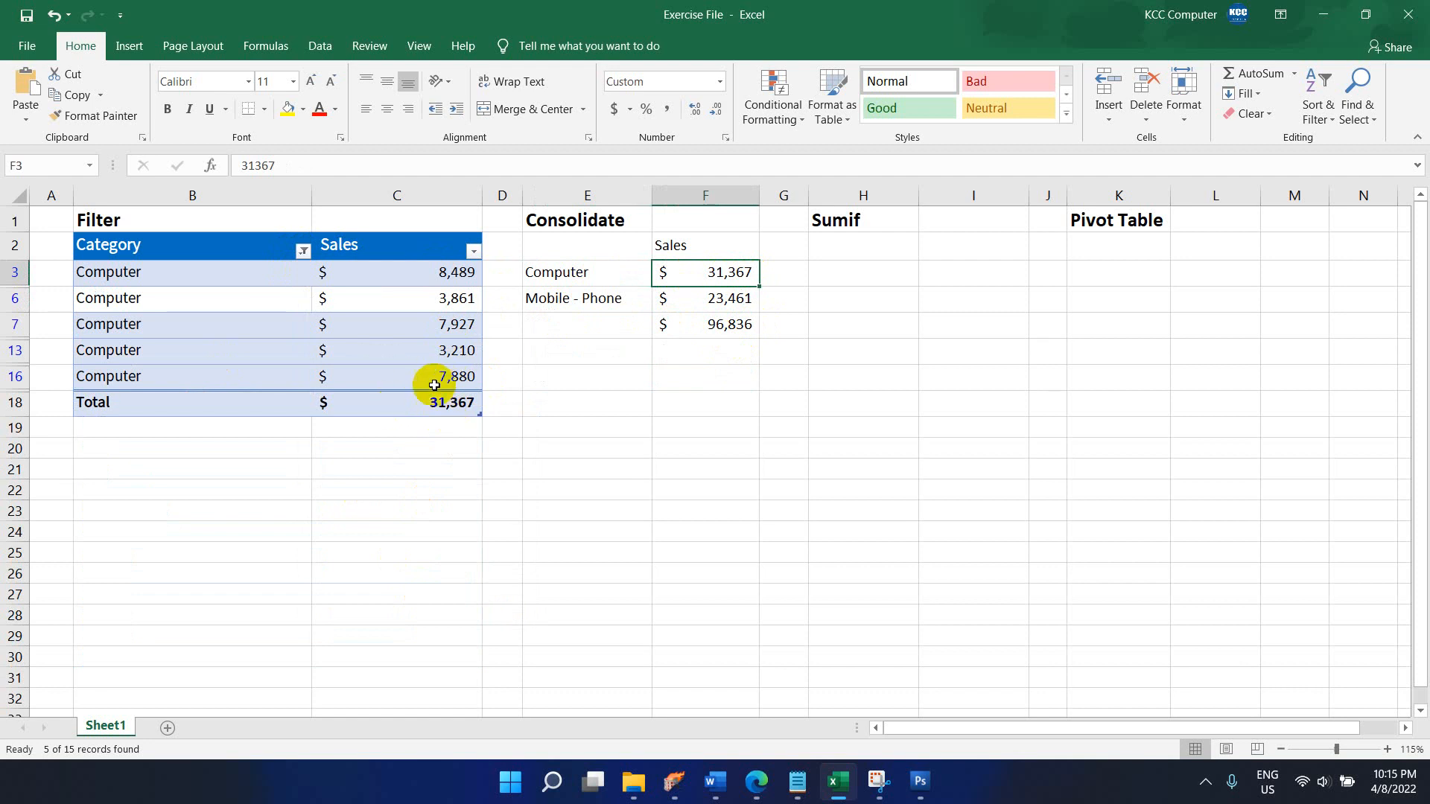
pyautogui.click(299, 250)
pyautogui.click(301, 250)
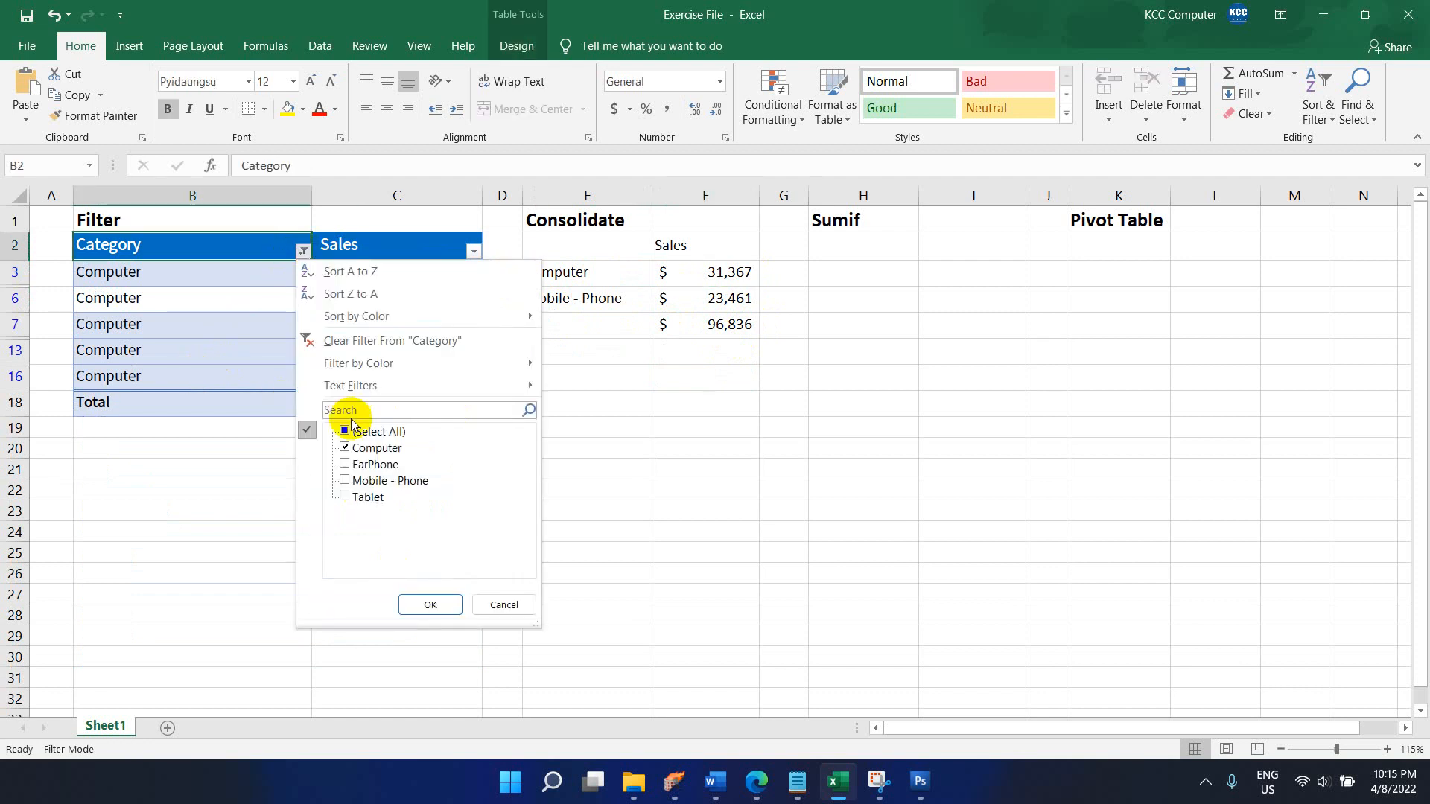
pyautogui.click(430, 605)
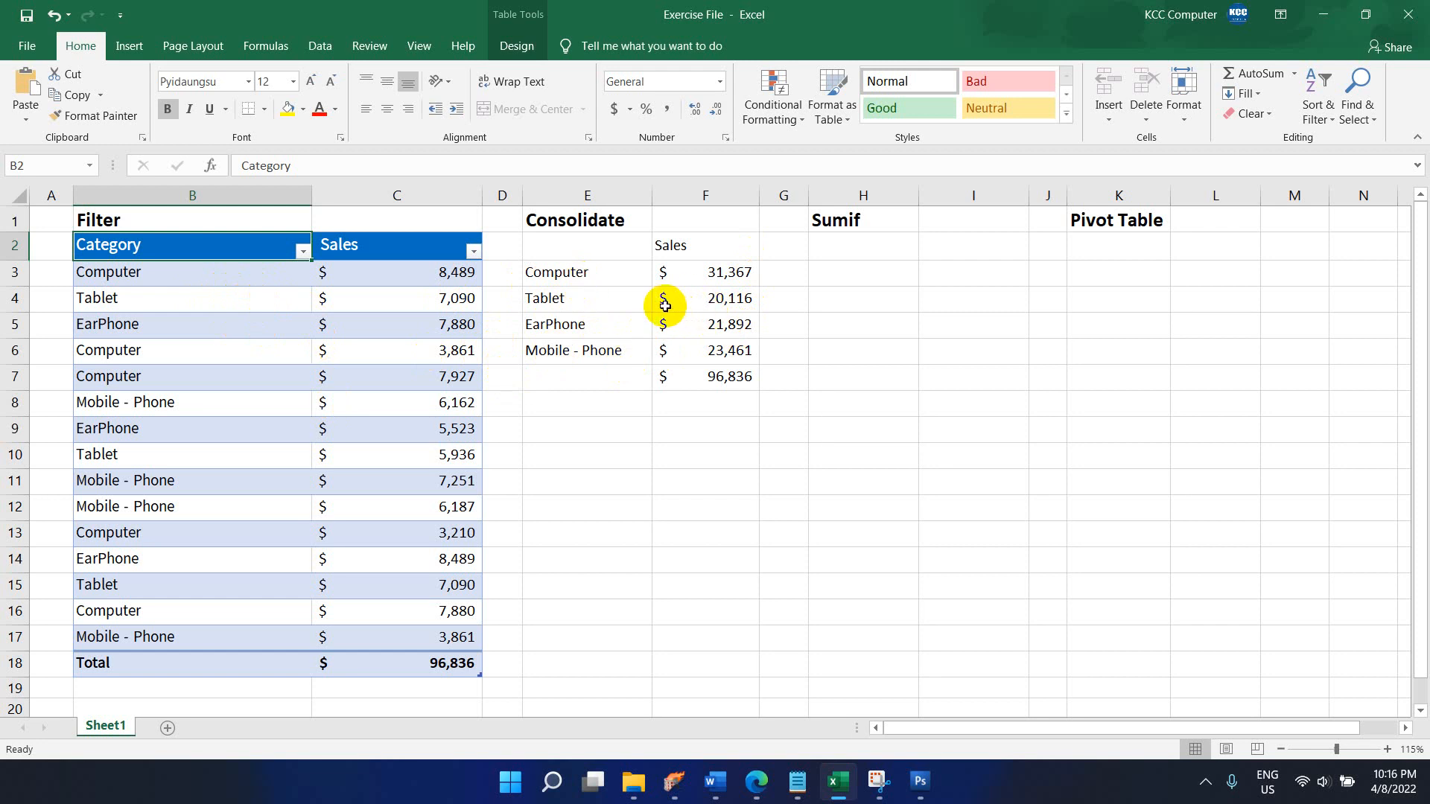
# - Copy the consolidated category list and sales in E2:F6 to cell H2 under the Sumif heading
pyautogui.moveTo(574, 272); pyautogui.dragTo(685, 344)
pyautogui.moveTo(568, 253); pyautogui.dragTo(692, 351)
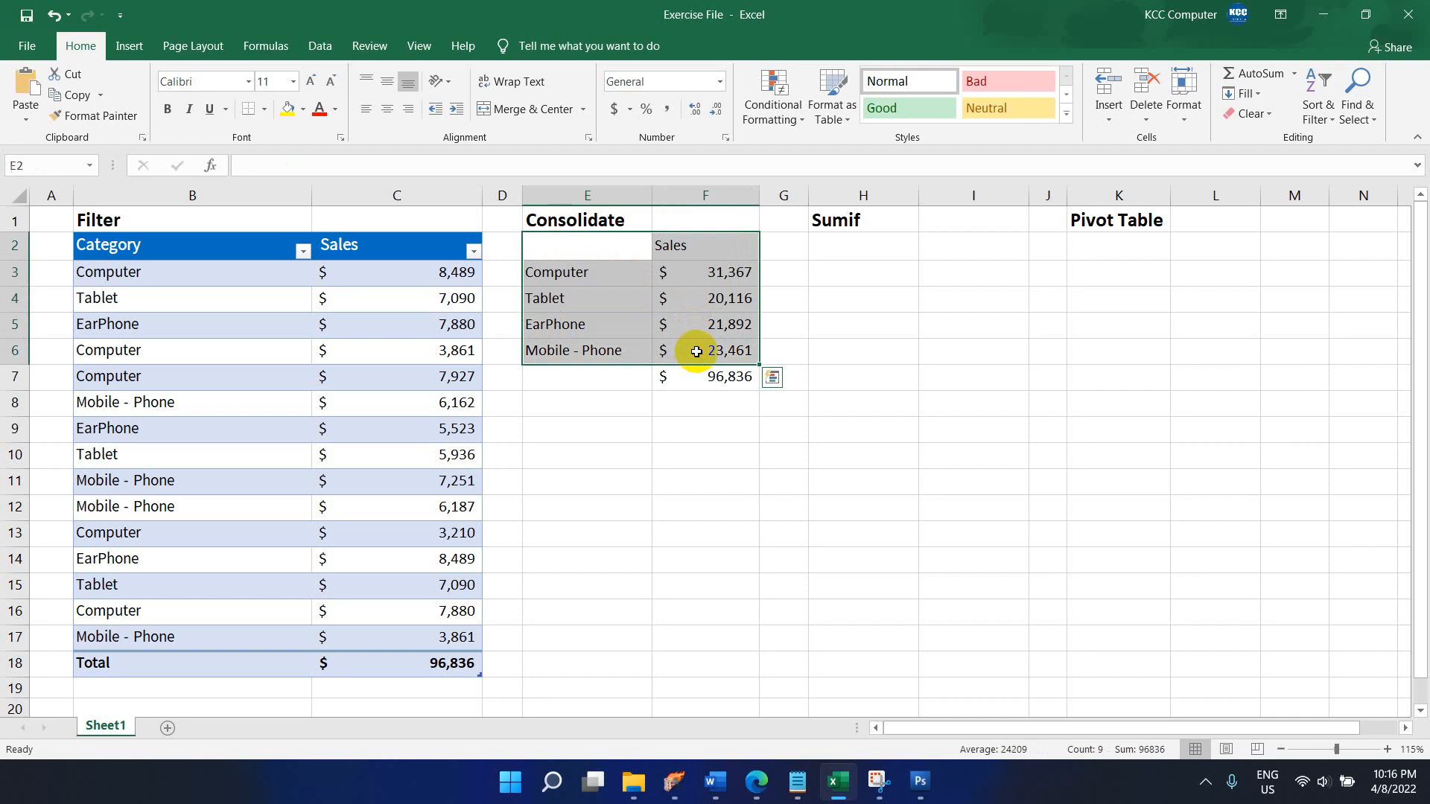
pyautogui.hotkey('ctrl', 'c')
pyautogui.click(868, 246)
pyautogui.press('Return')
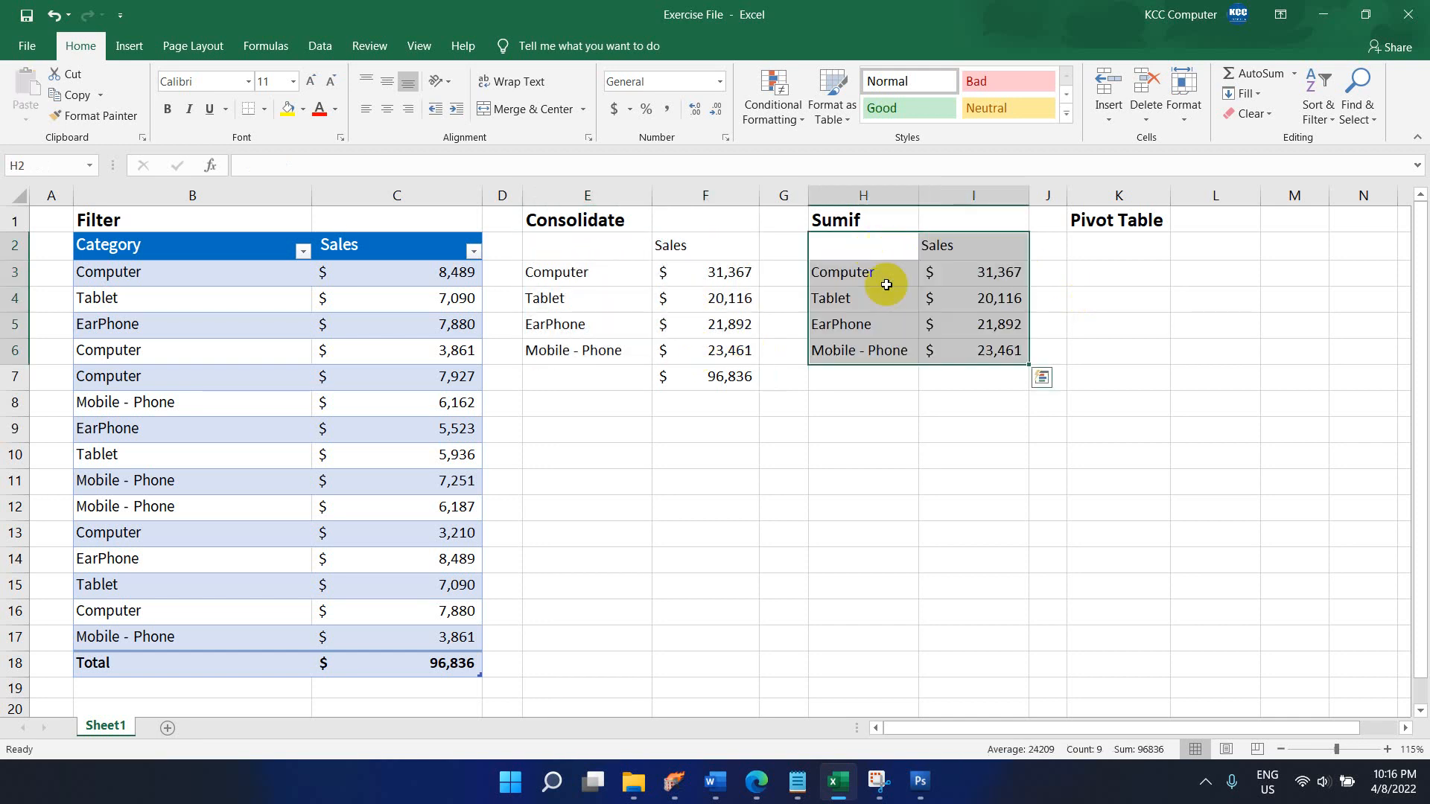
# - Clear the copied sales values in I3:I6, keeping the category labels and the Sales header
pyautogui.click(962, 279)
pyautogui.moveTo(961, 279); pyautogui.dragTo(964, 351)
pyautogui.press('Delete')
pyautogui.click(973, 403)
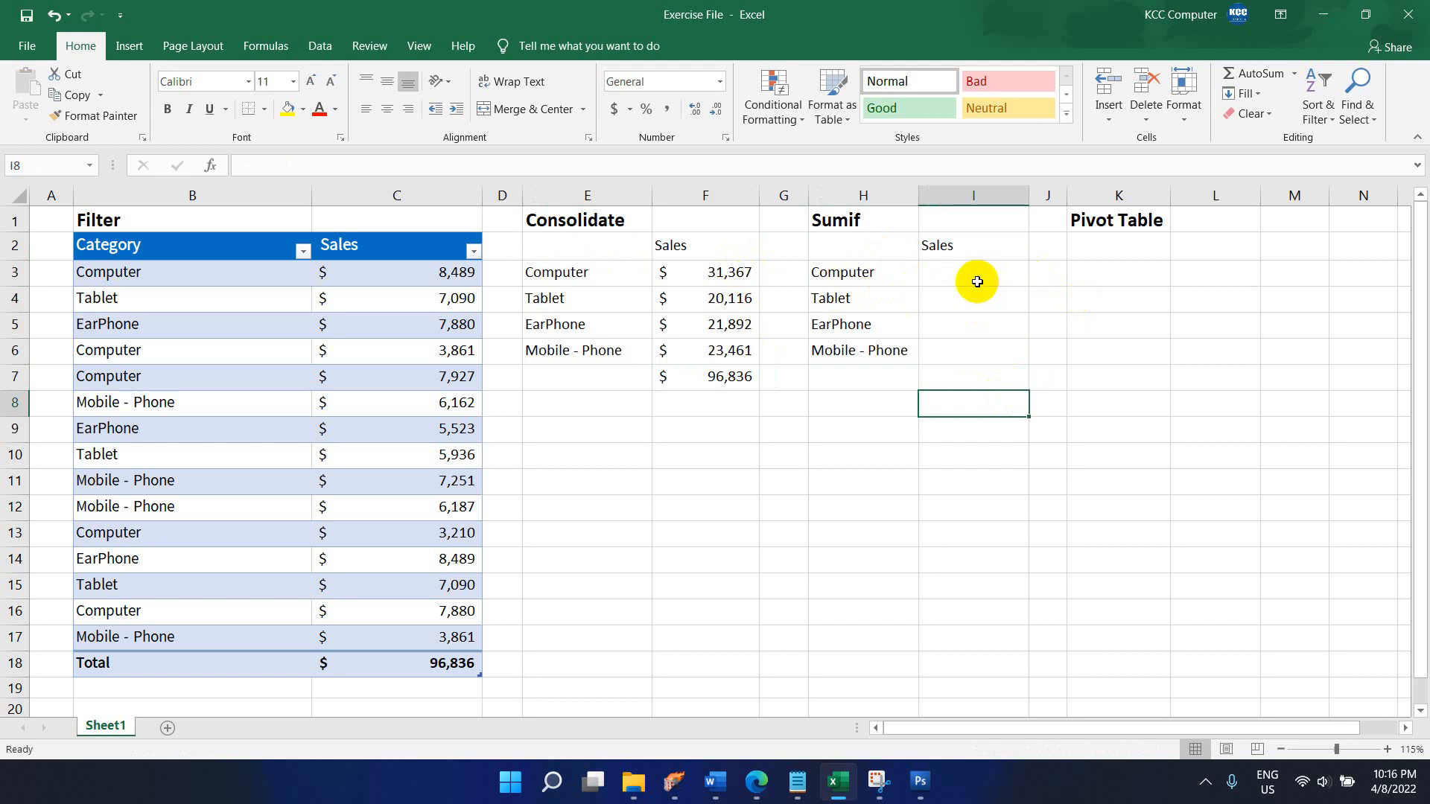
# - Try a SUMIF in cell I3 with range Table2[Category], criteria H3 and sum range Table2[Sales], and clear the cell again
pyautogui.click(973, 279)
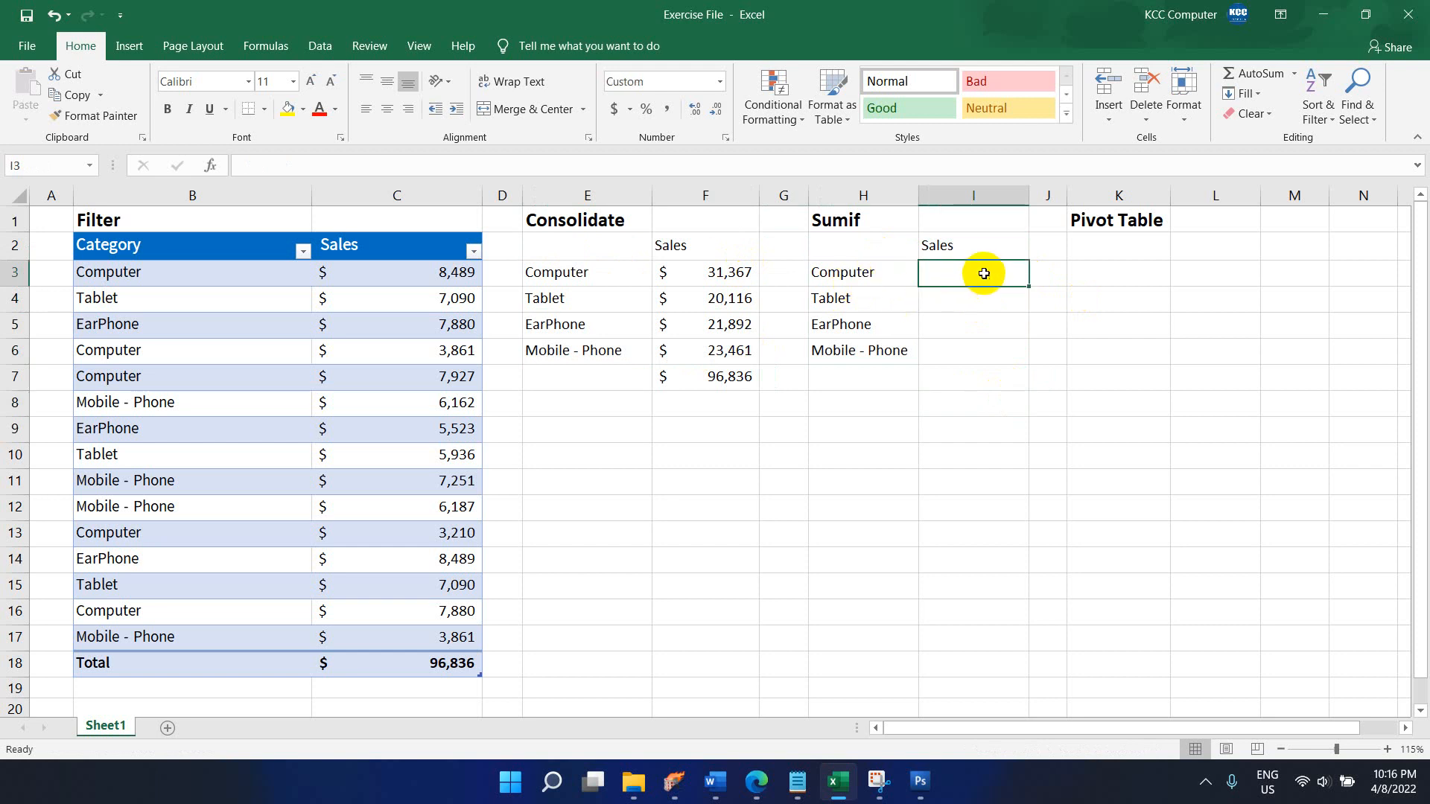
pyautogui.click(211, 166)
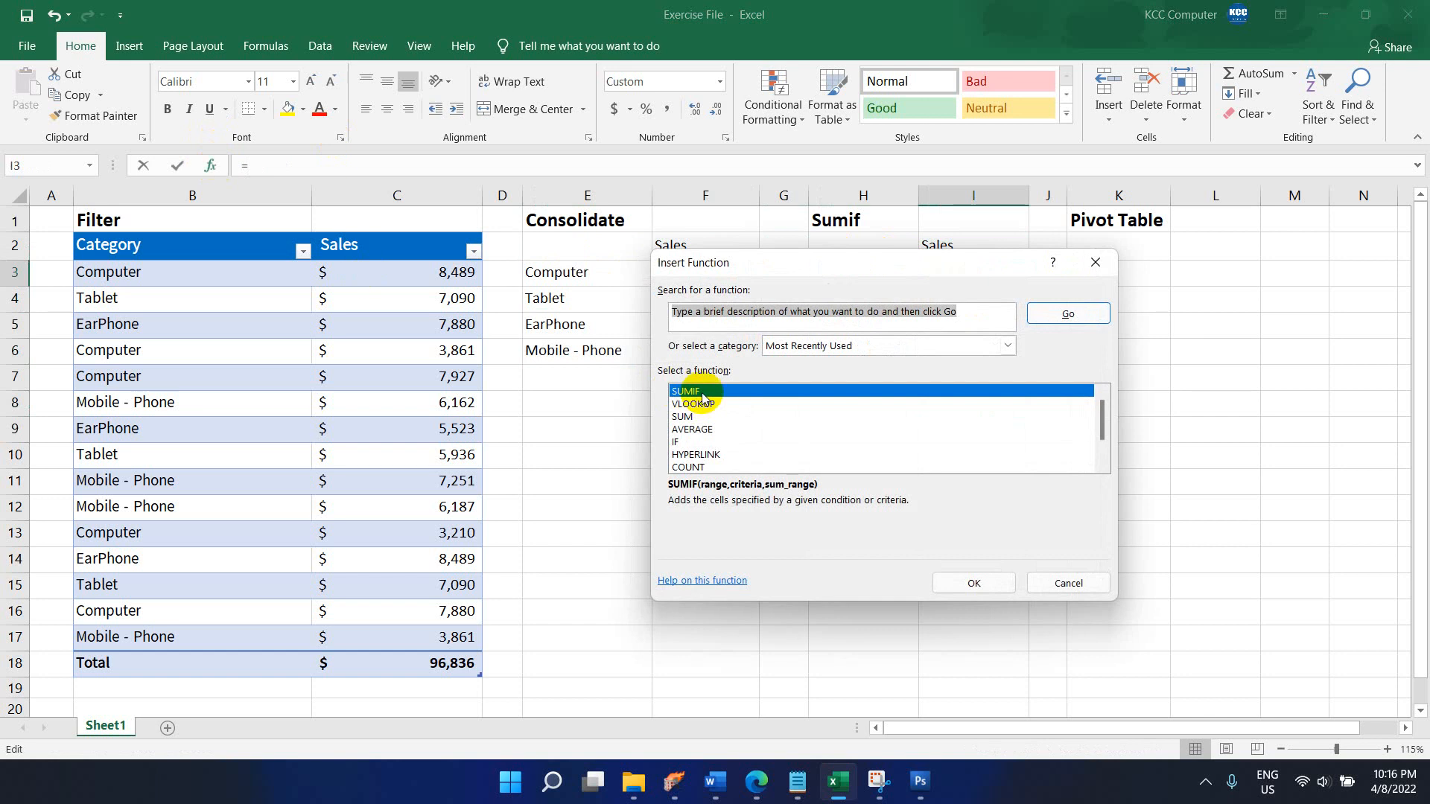
pyautogui.write('Sumif')
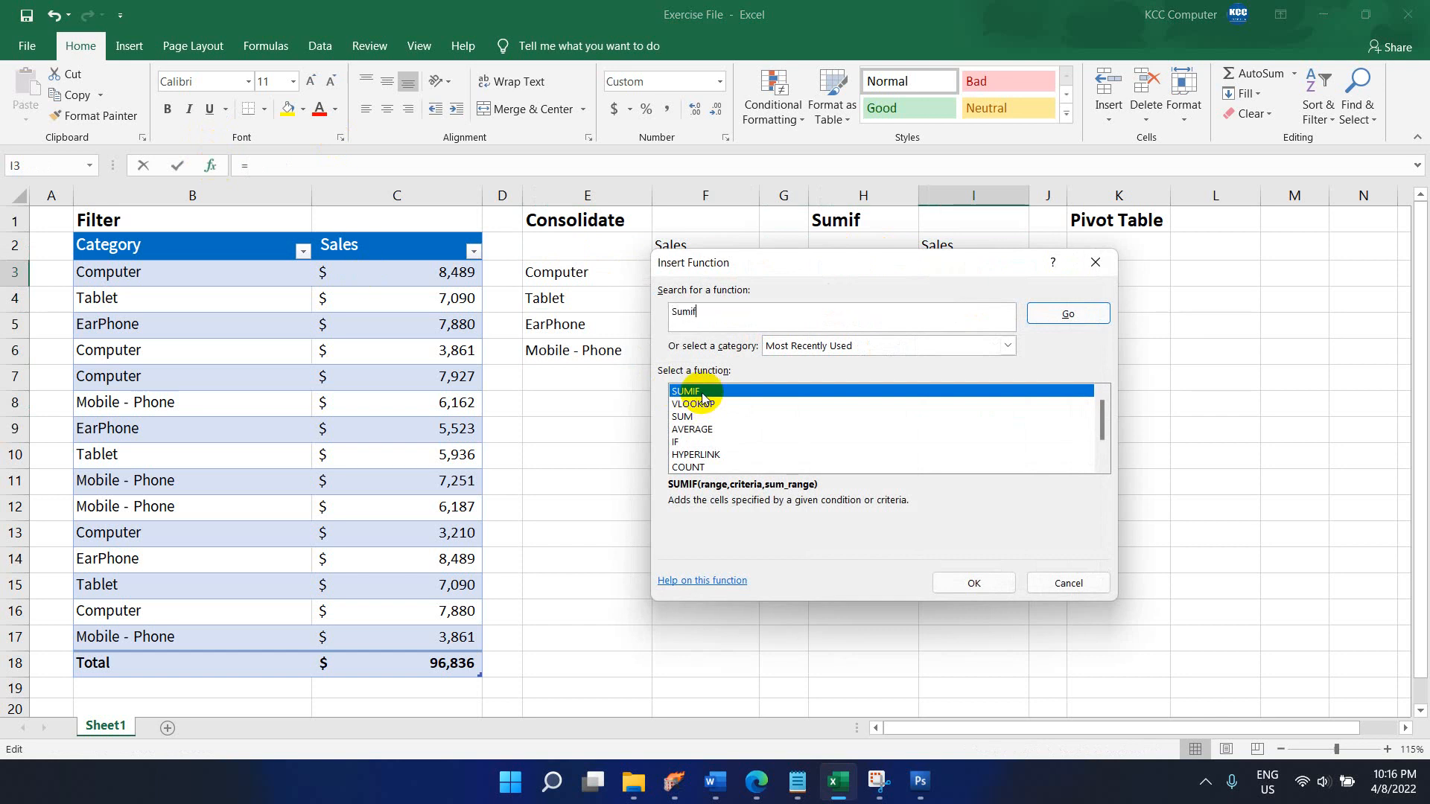
pyautogui.doubleClick(686, 391)
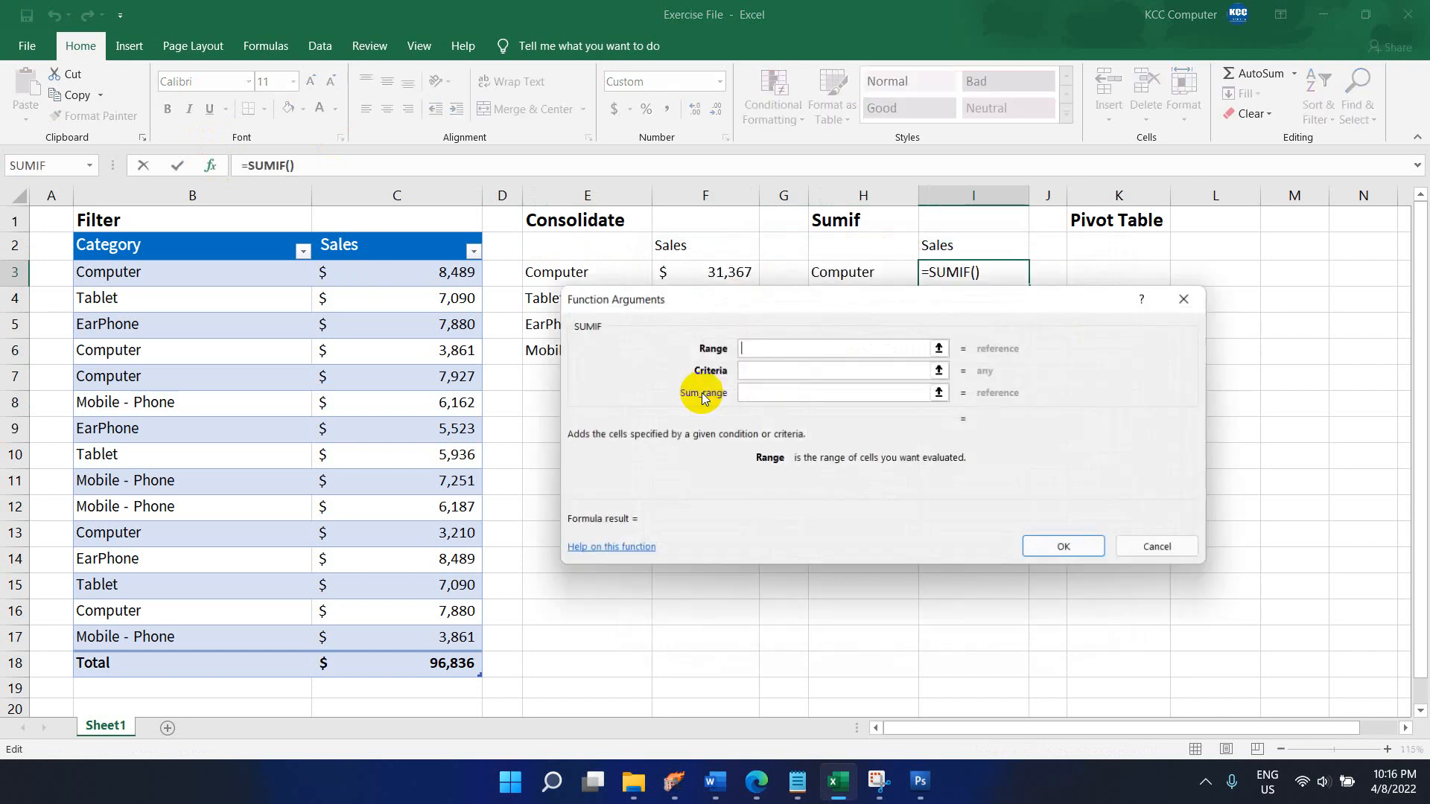
pyautogui.moveTo(719, 305); pyautogui.dragTo(809, 447)
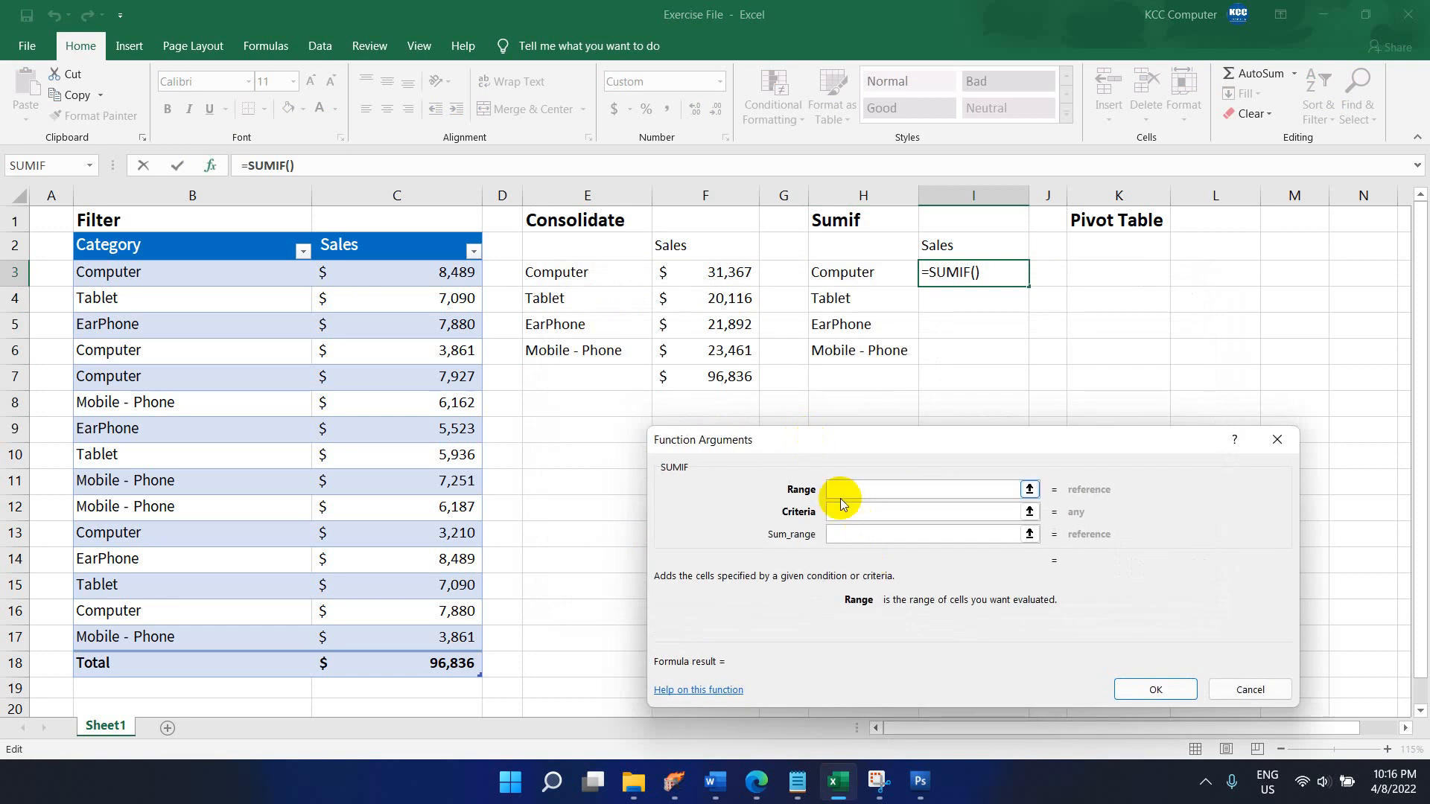
pyautogui.click(125, 233)
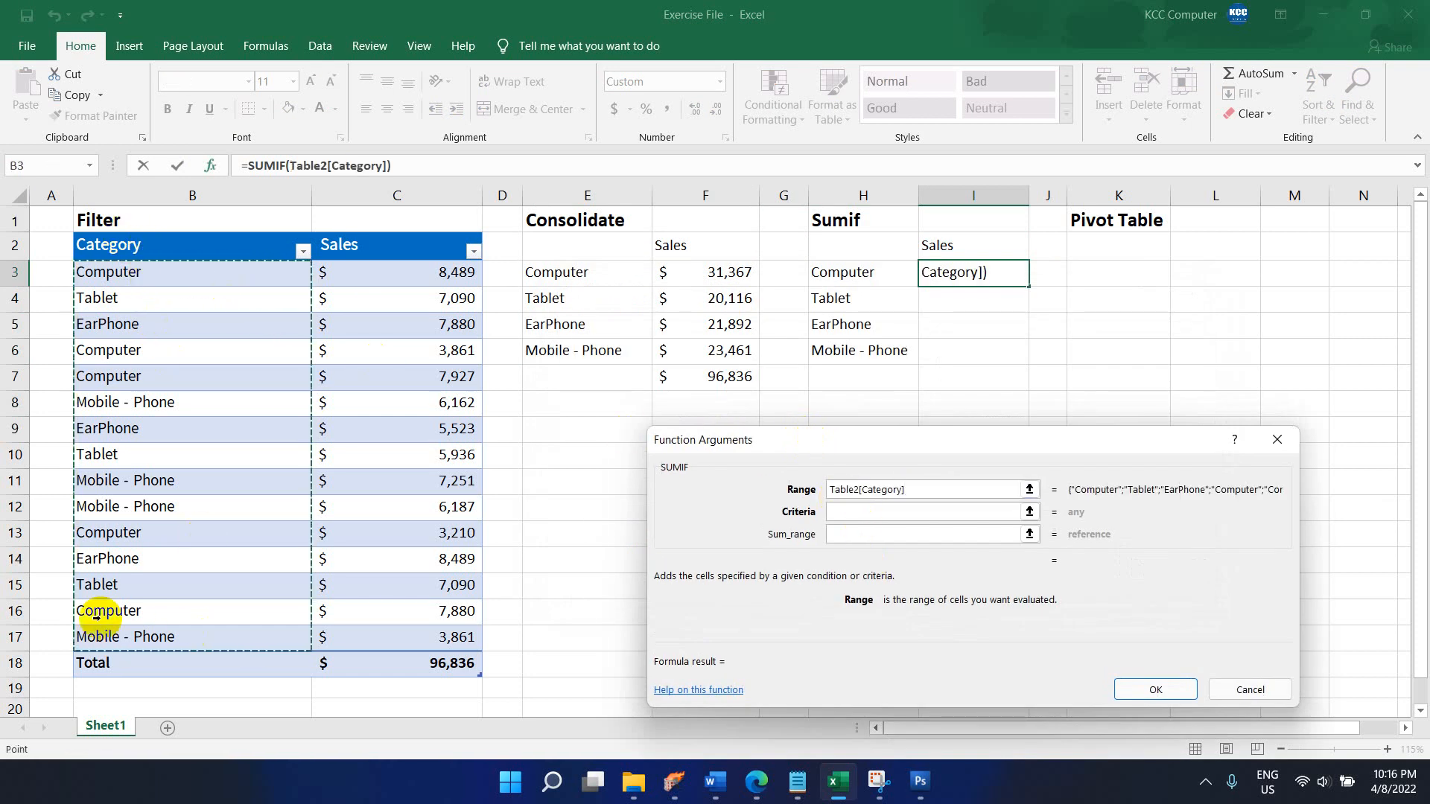
pyautogui.click(837, 511)
pyautogui.click(864, 276)
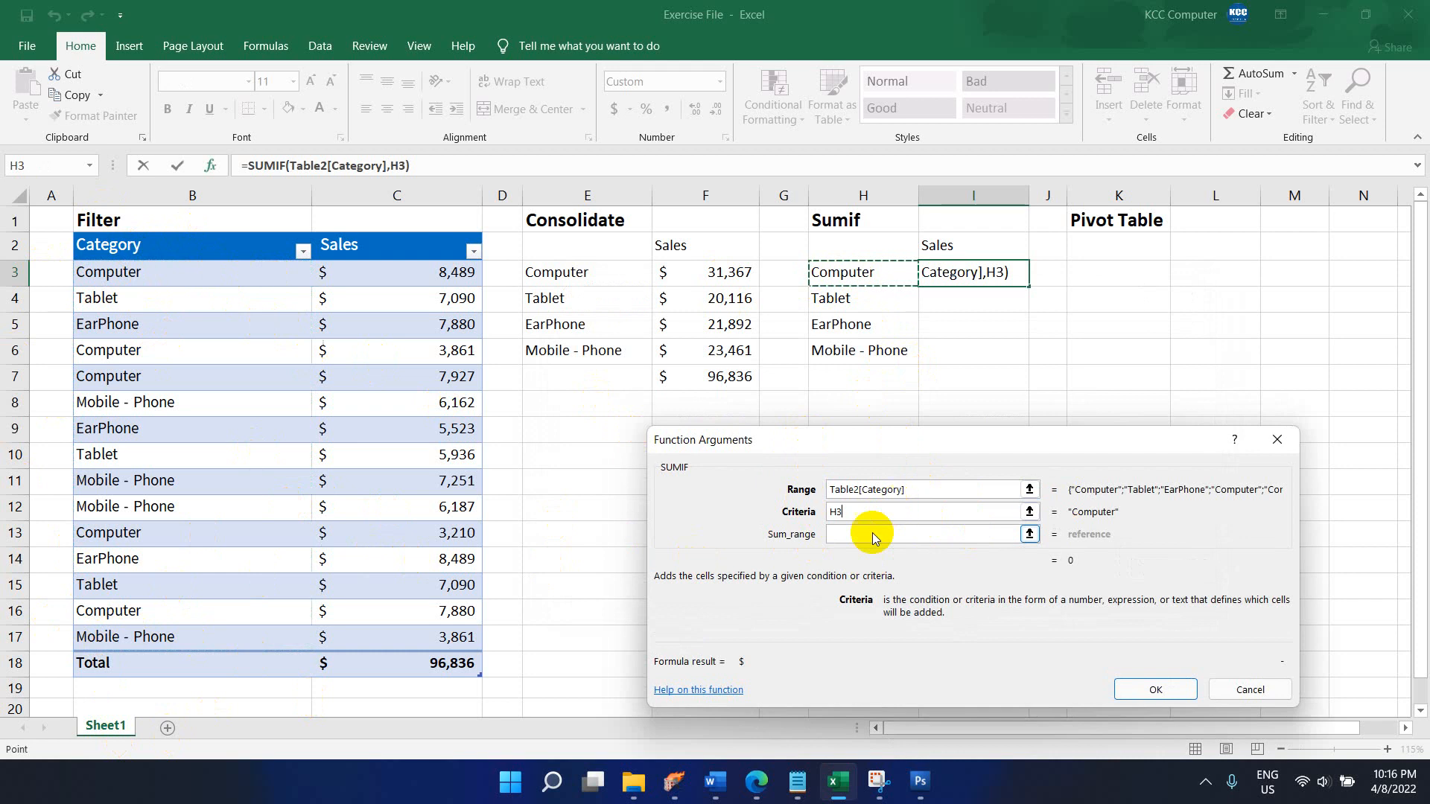
pyautogui.click(839, 534)
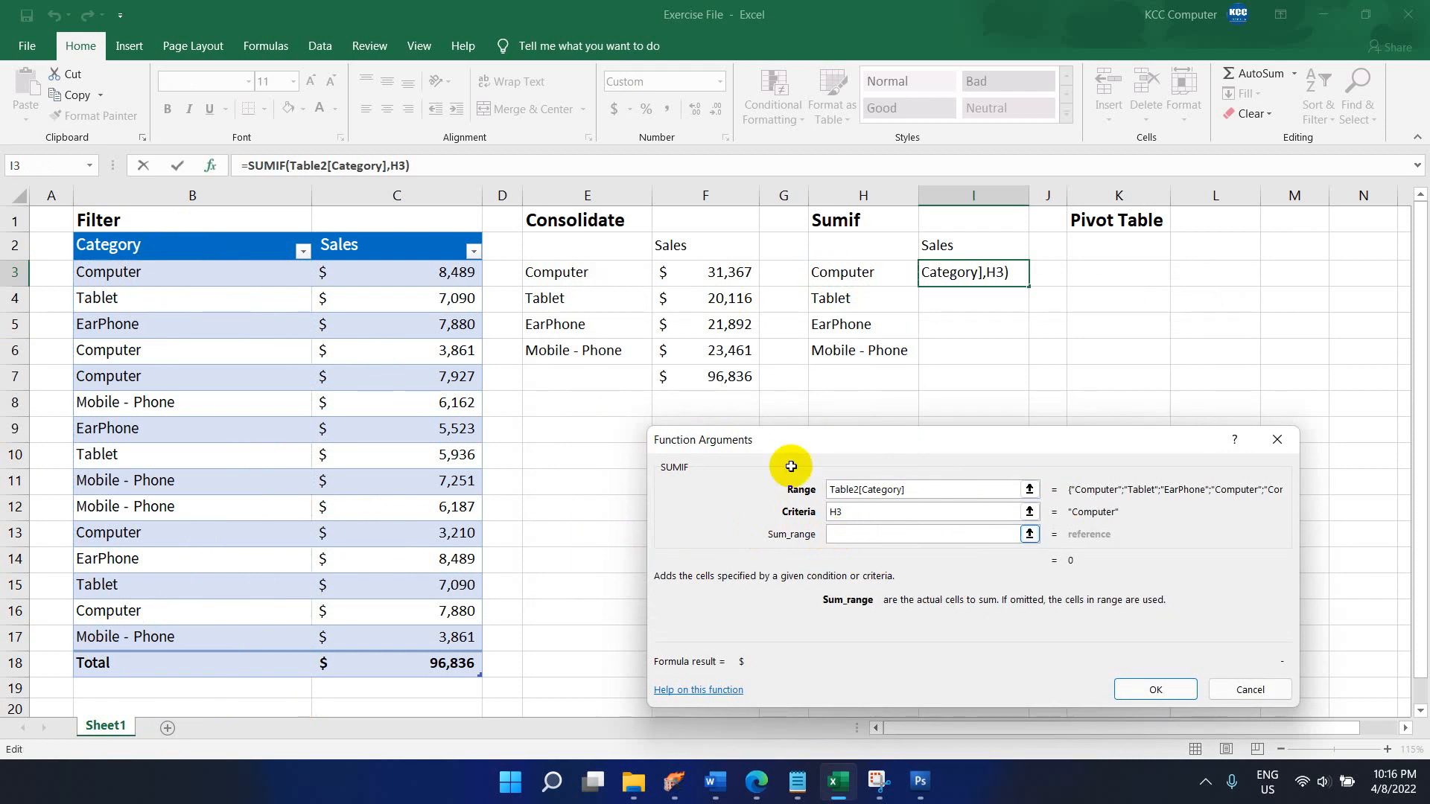
pyautogui.click(405, 231)
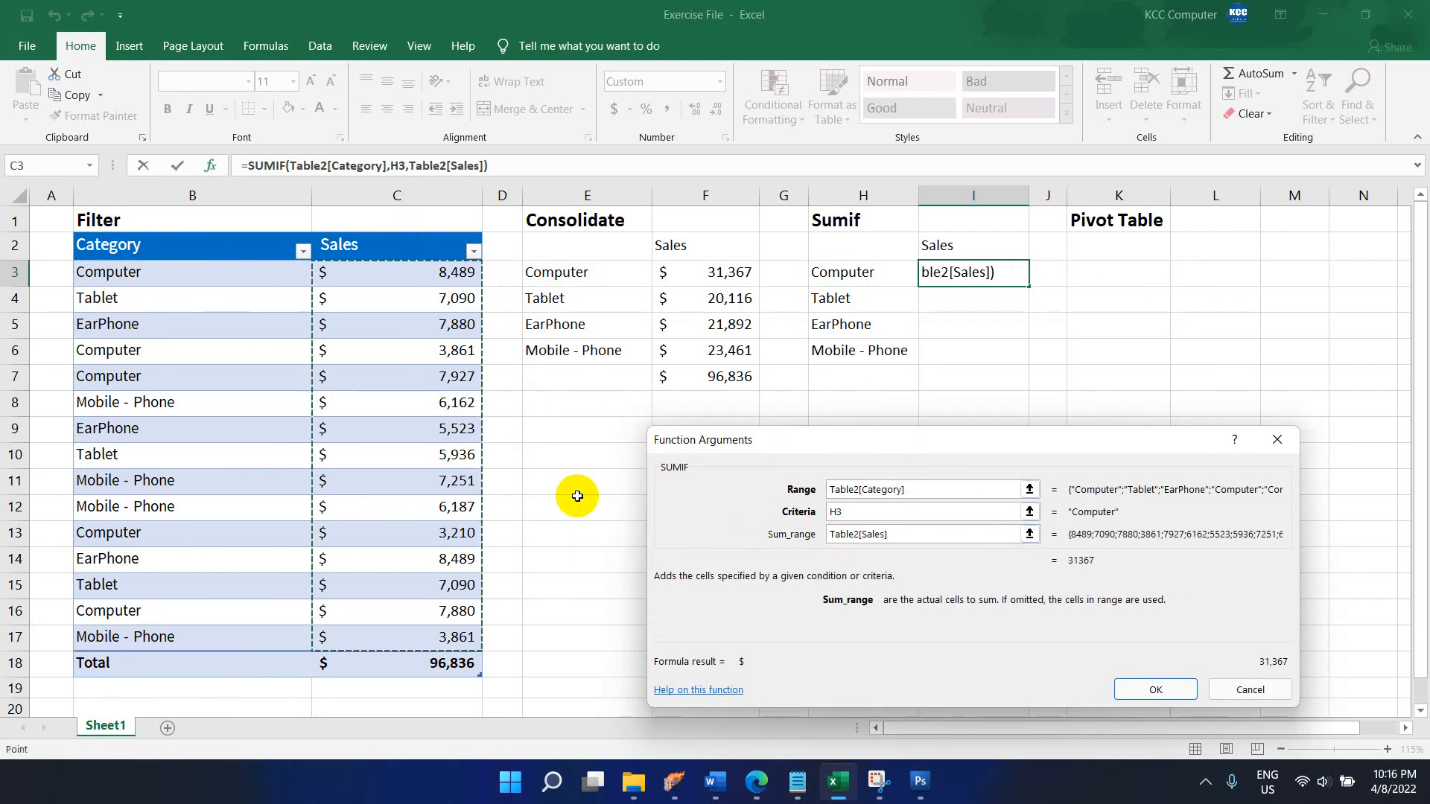
pyautogui.click(1135, 692)
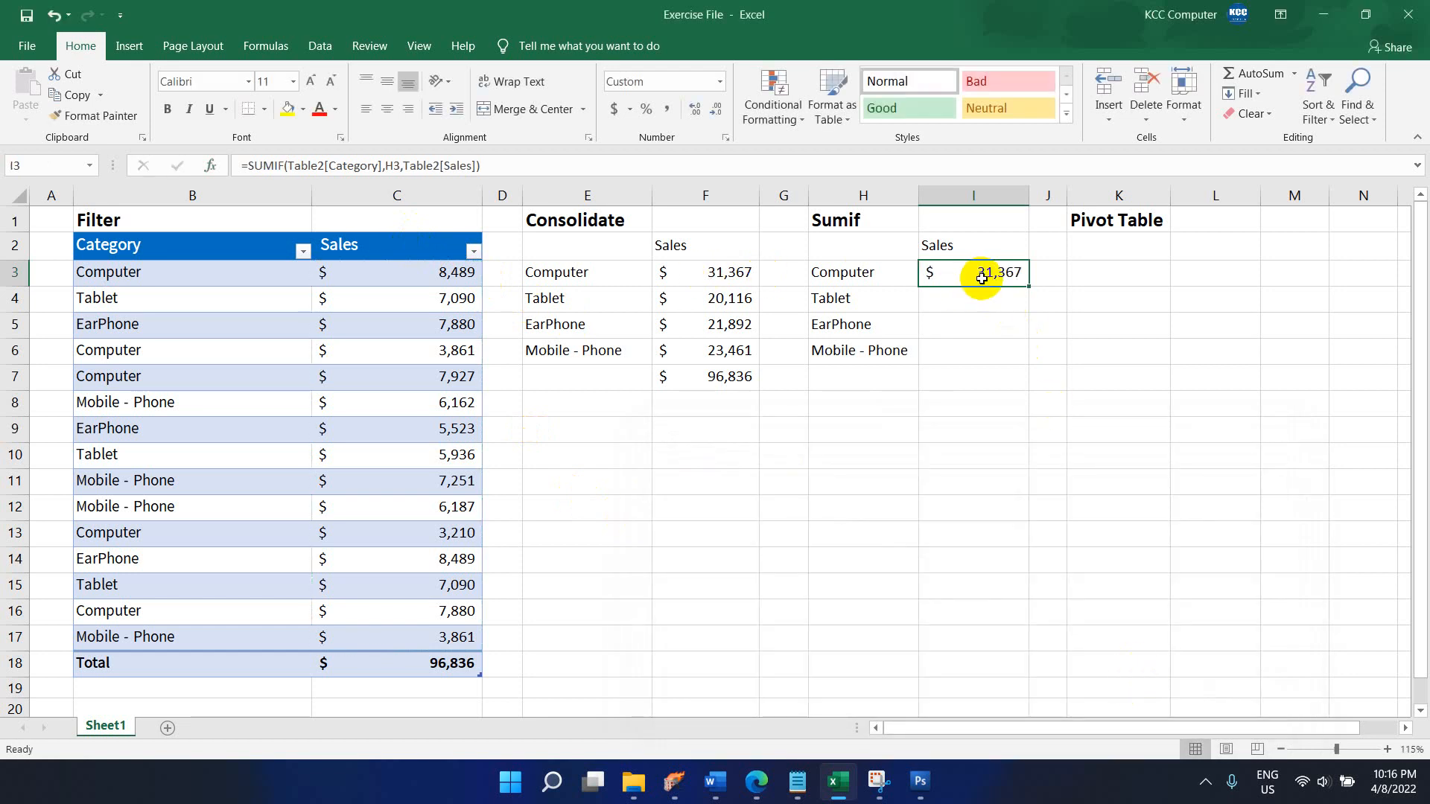
pyautogui.press('Delete')
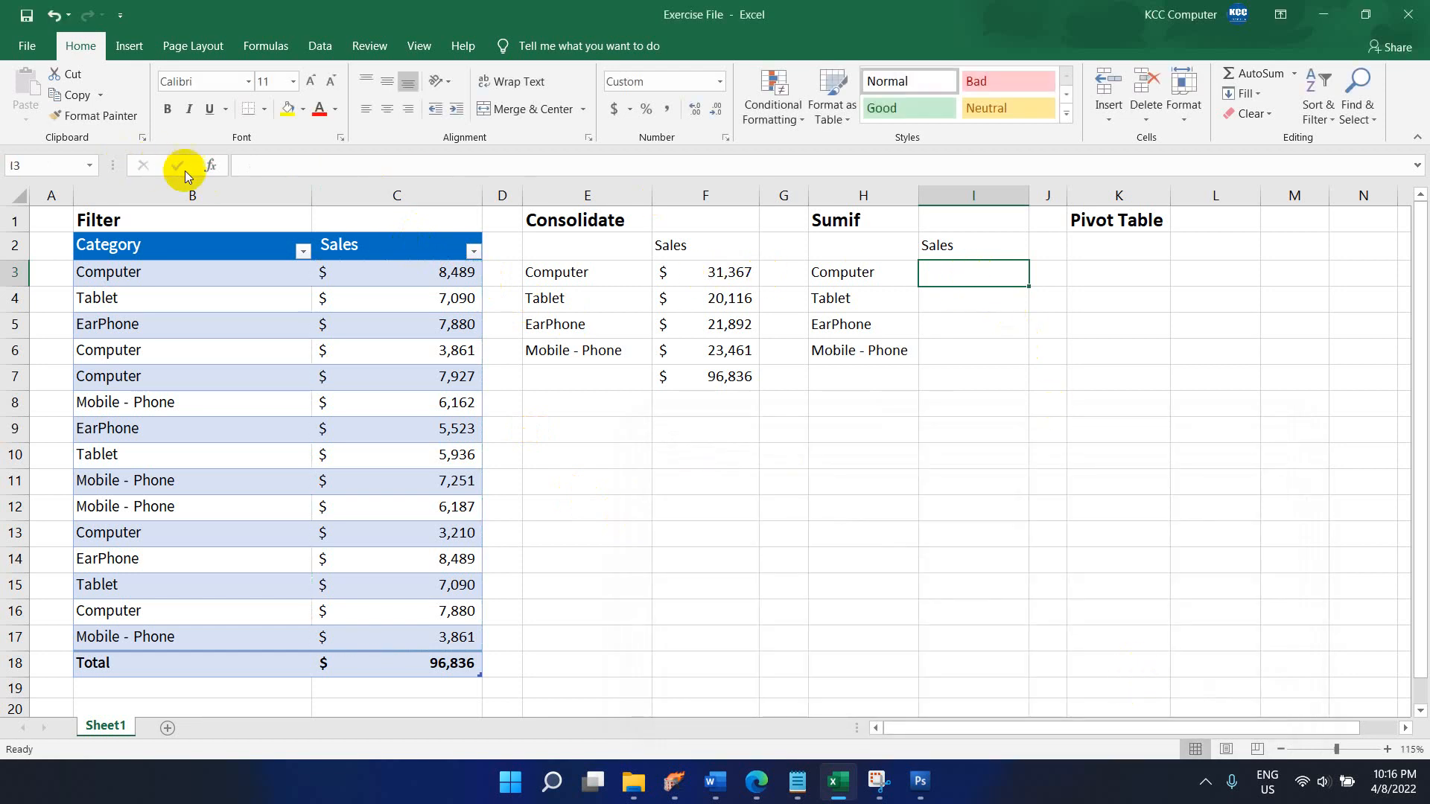
# - Insert the formula =SUMIF(Table2[Category],H3,Table2[Sales]) in cell I3 to total the Computer sales
pyautogui.click(211, 166)
pyautogui.doubleClick(773, 534)
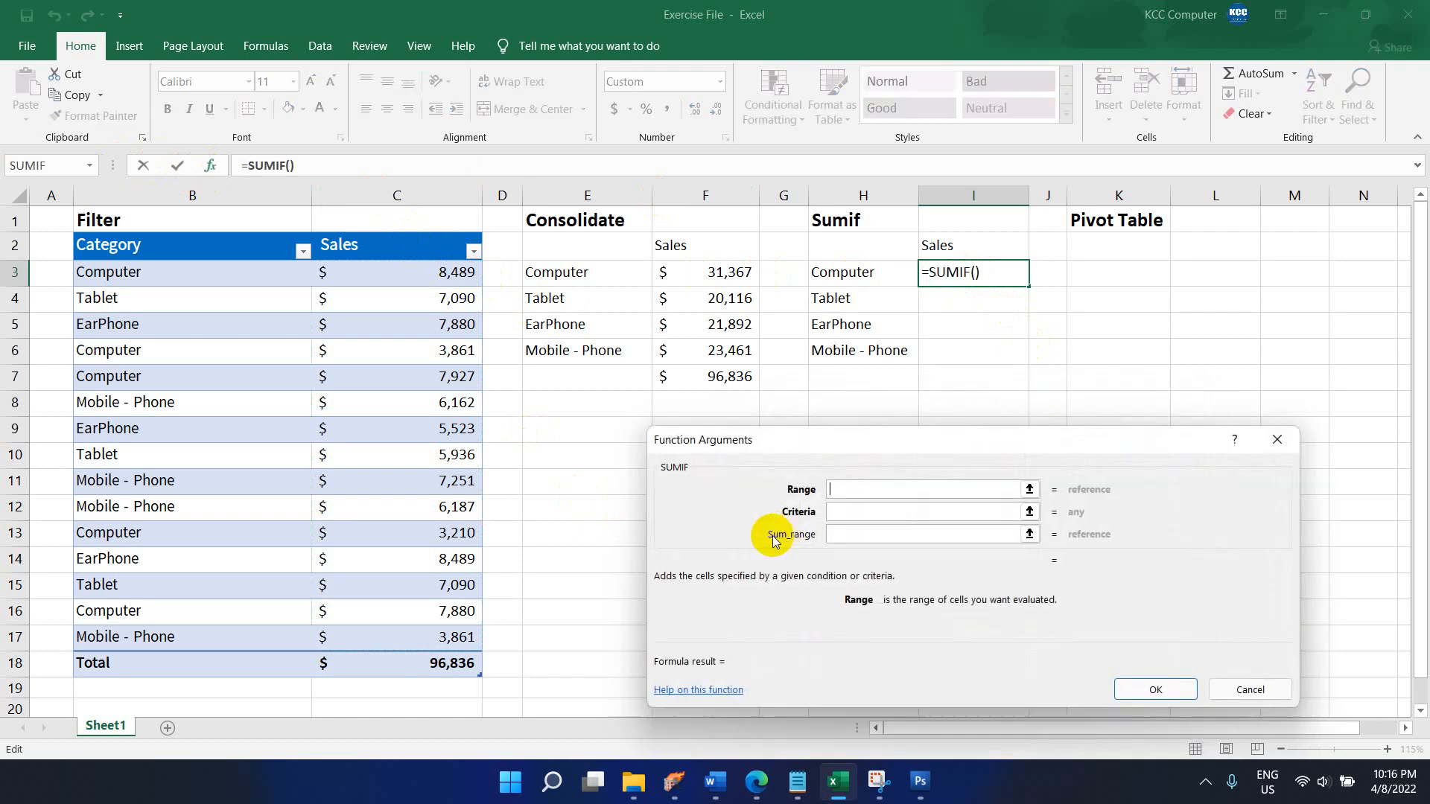
pyautogui.click(159, 234)
pyautogui.click(846, 512)
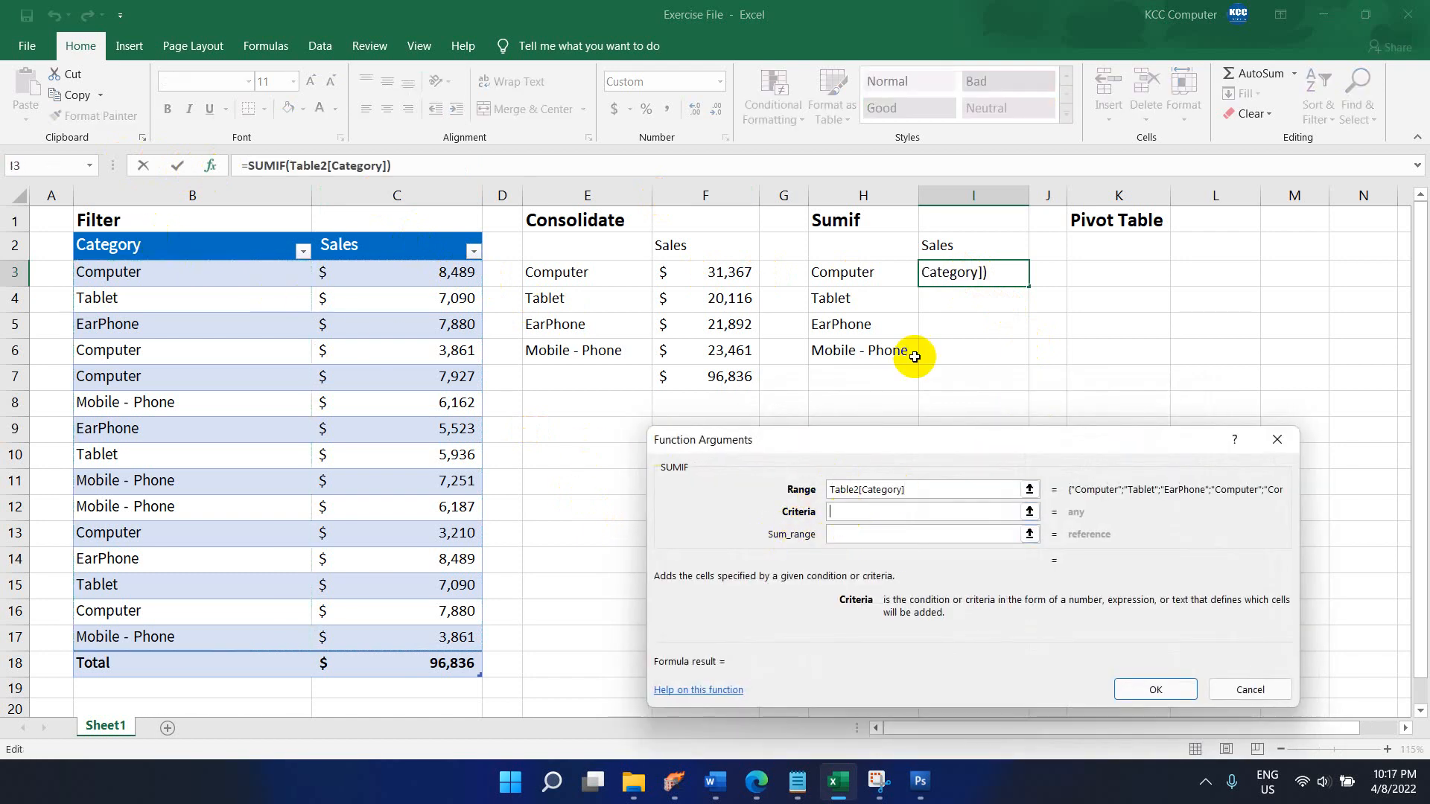
pyautogui.click(862, 277)
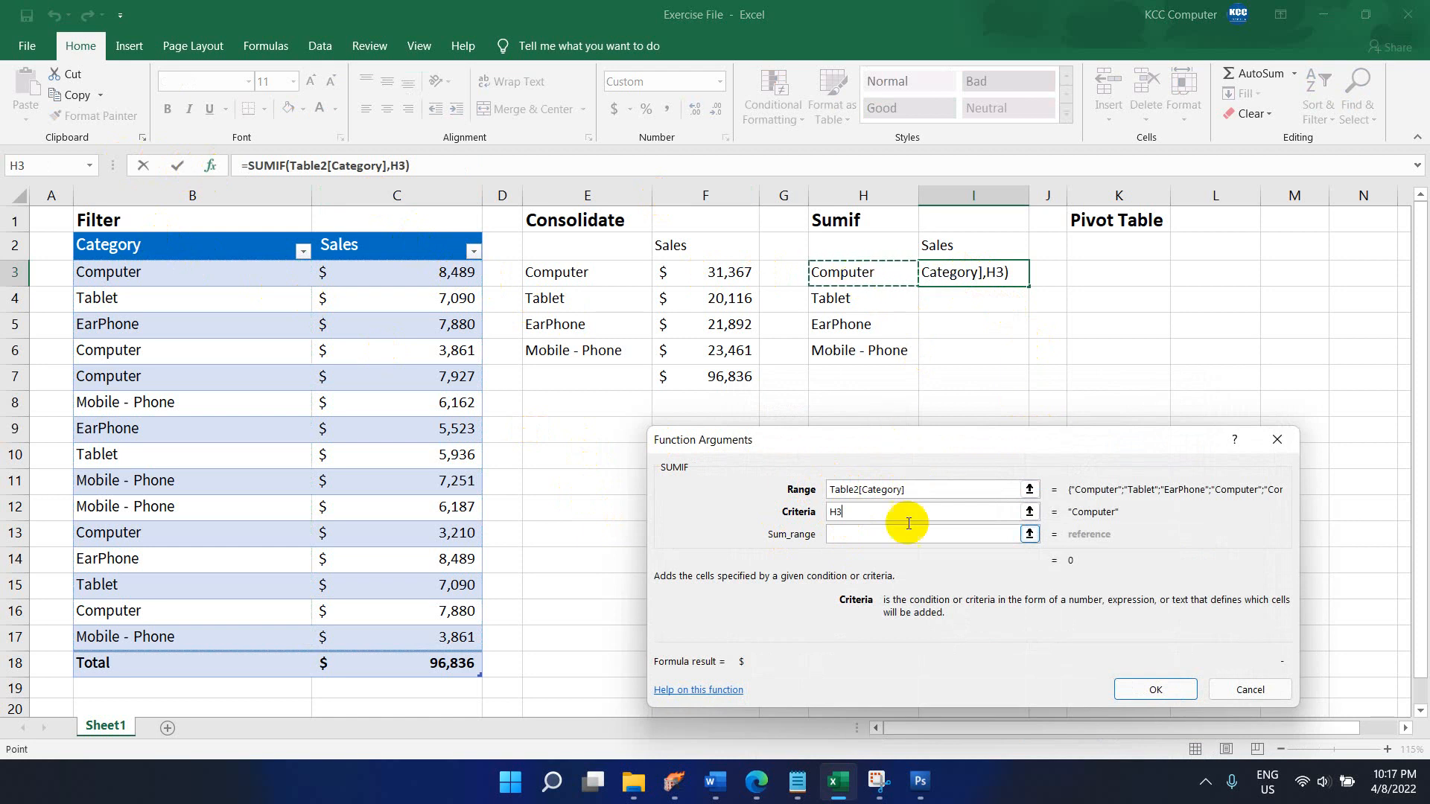
pyautogui.click(869, 535)
pyautogui.click(397, 234)
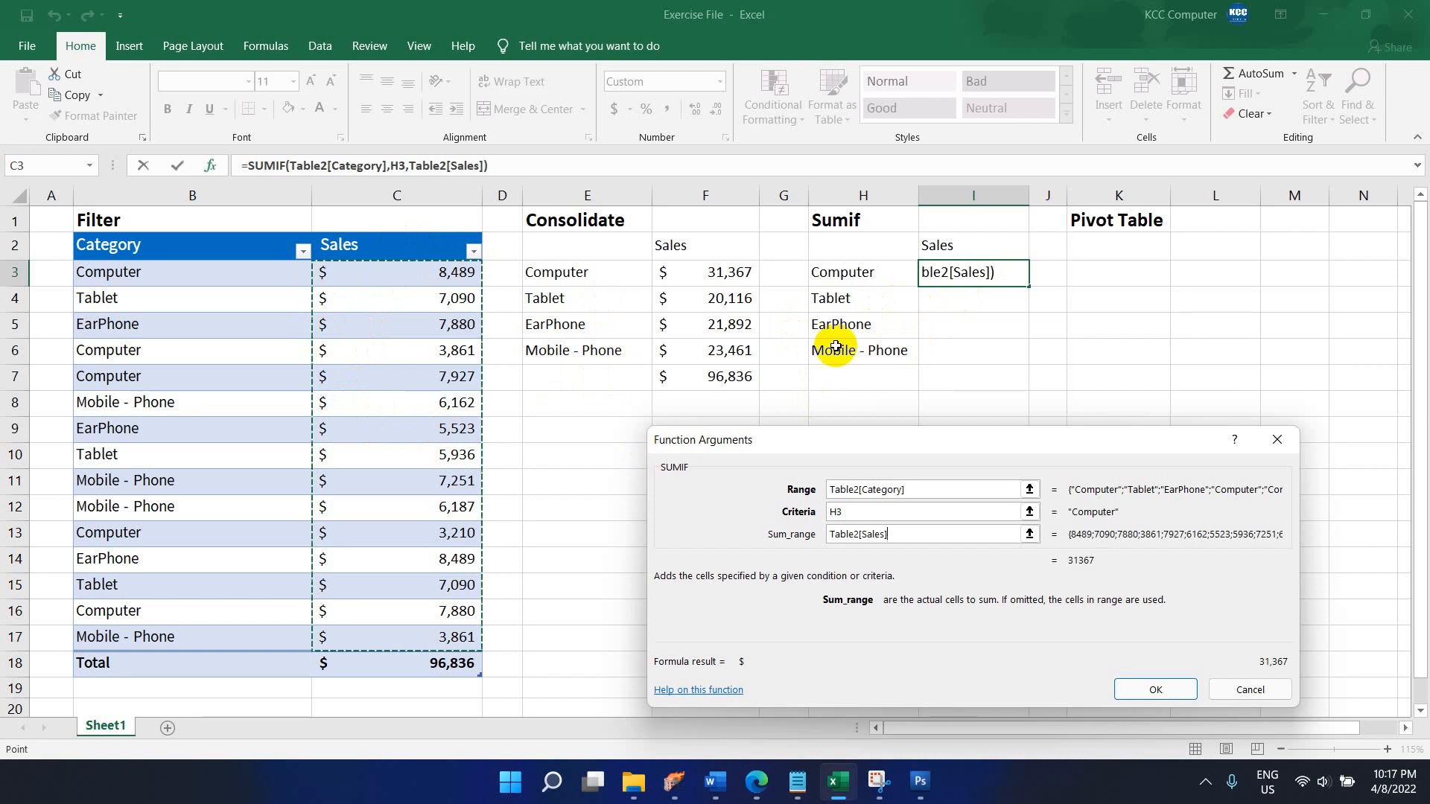
pyautogui.click(1155, 690)
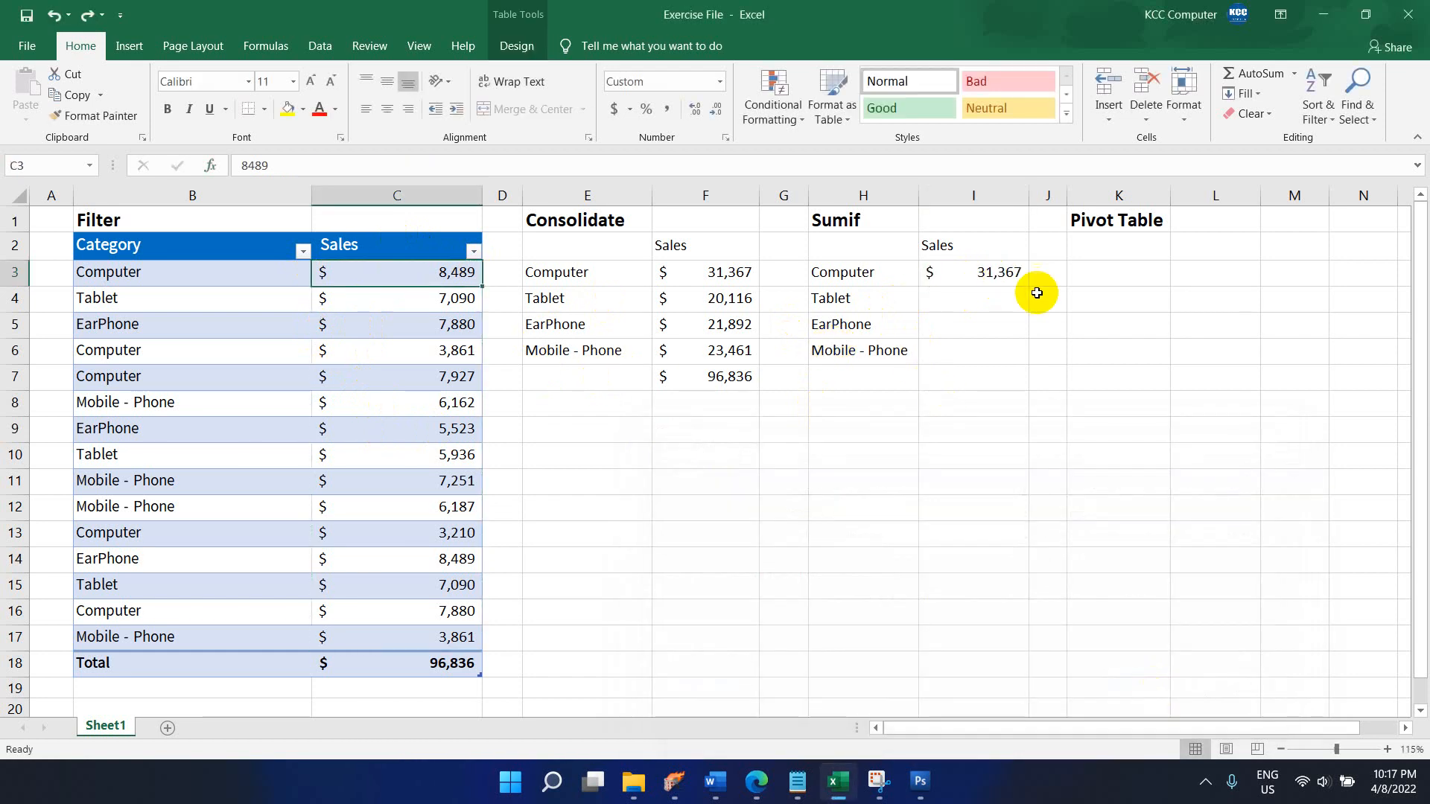
# - Fill the SUMIF formula from I3 down to I6 and total the column in cell I7 with AutoSum
pyautogui.click(990, 277)
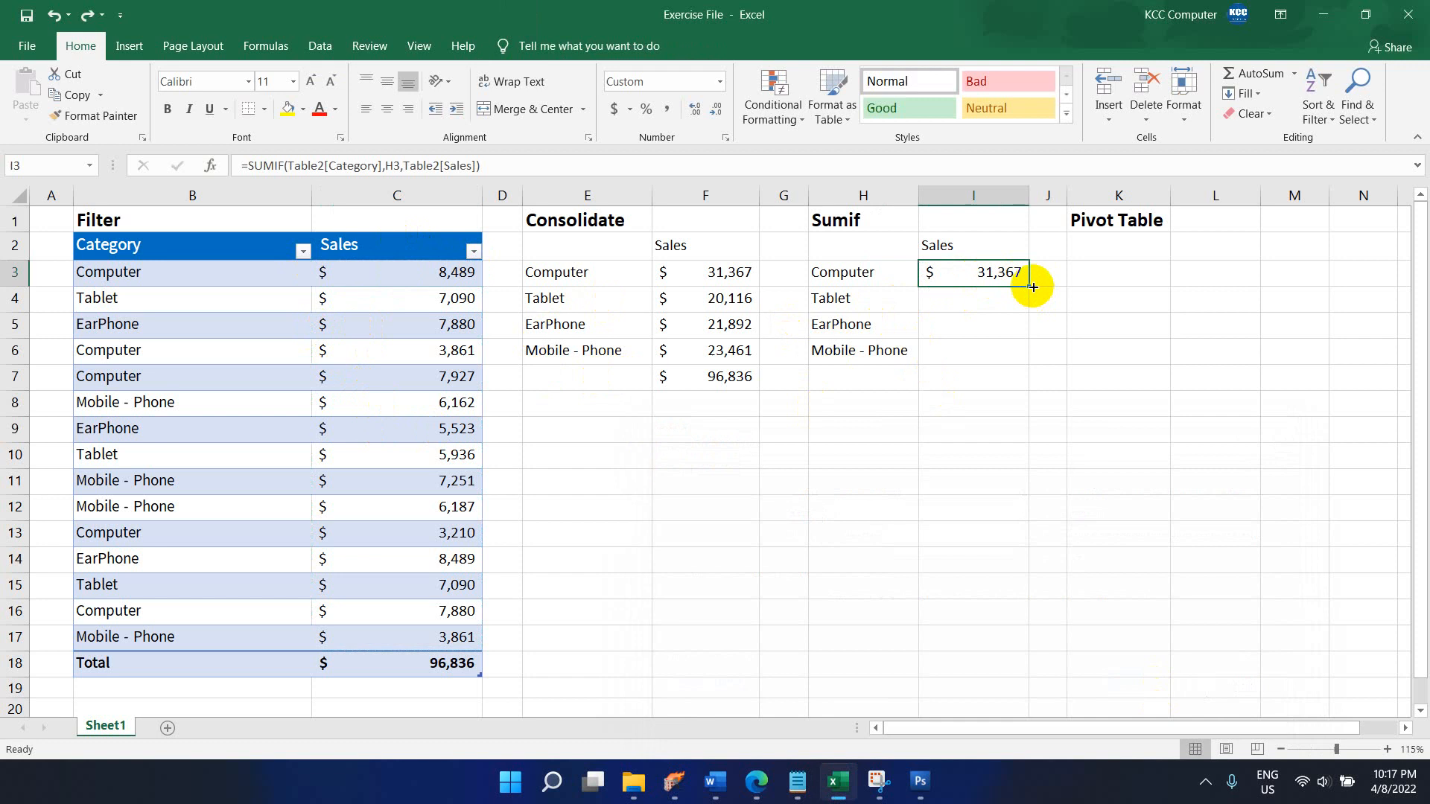
pyautogui.moveTo(1032, 287); pyautogui.dragTo(1021, 361)
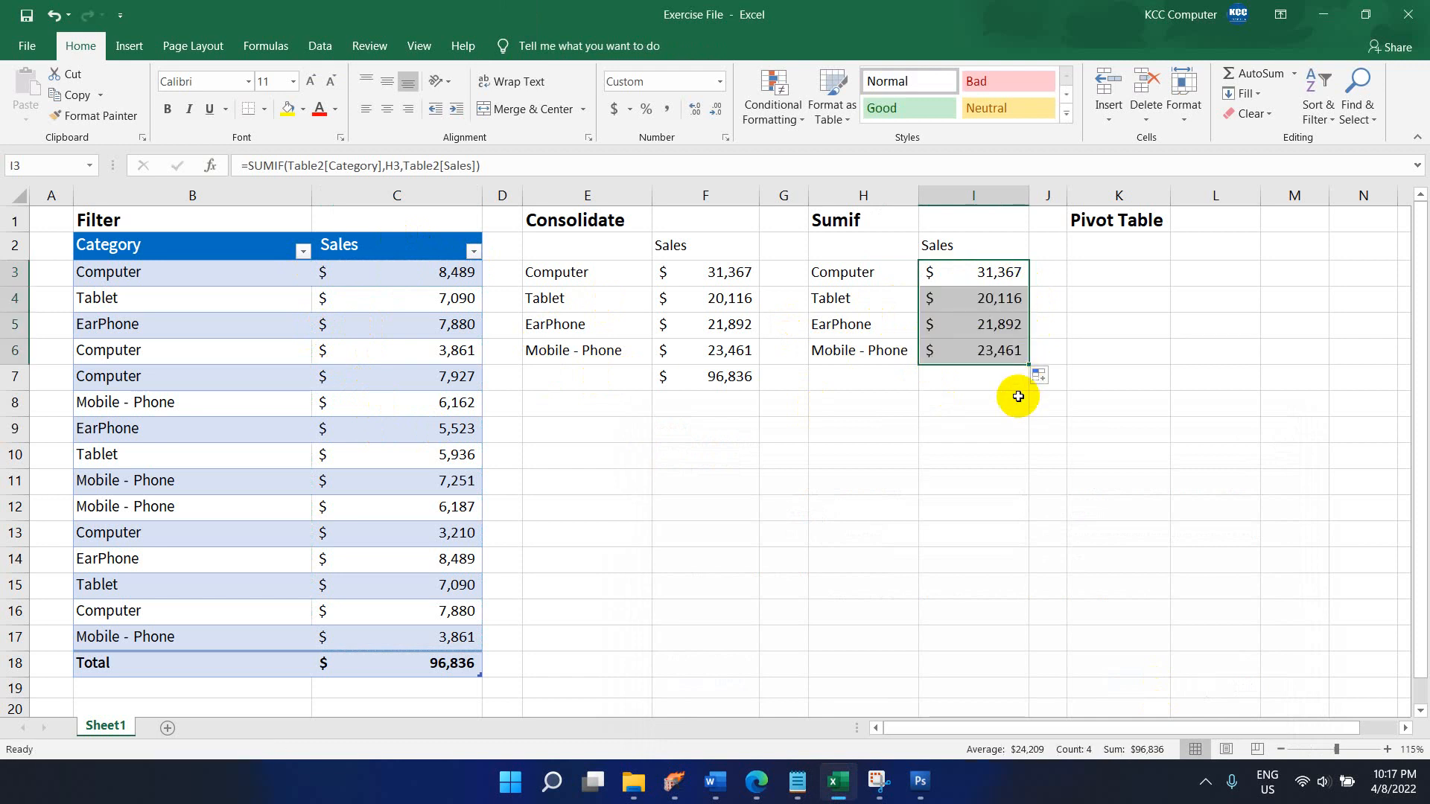
pyautogui.click(1020, 376)
pyautogui.click(1257, 73)
pyautogui.press('Return')
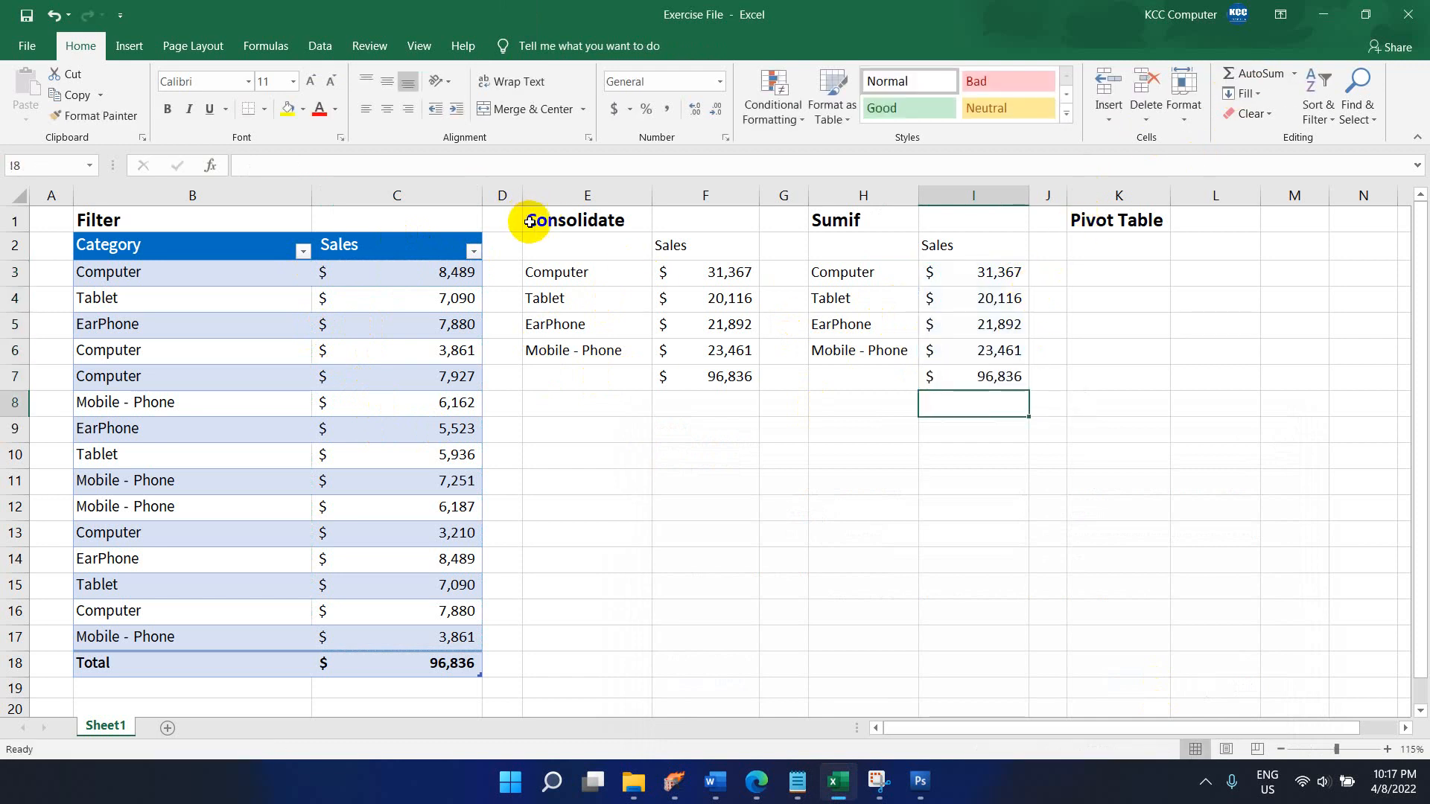
pyautogui.click(127, 218)
pyautogui.click(608, 221)
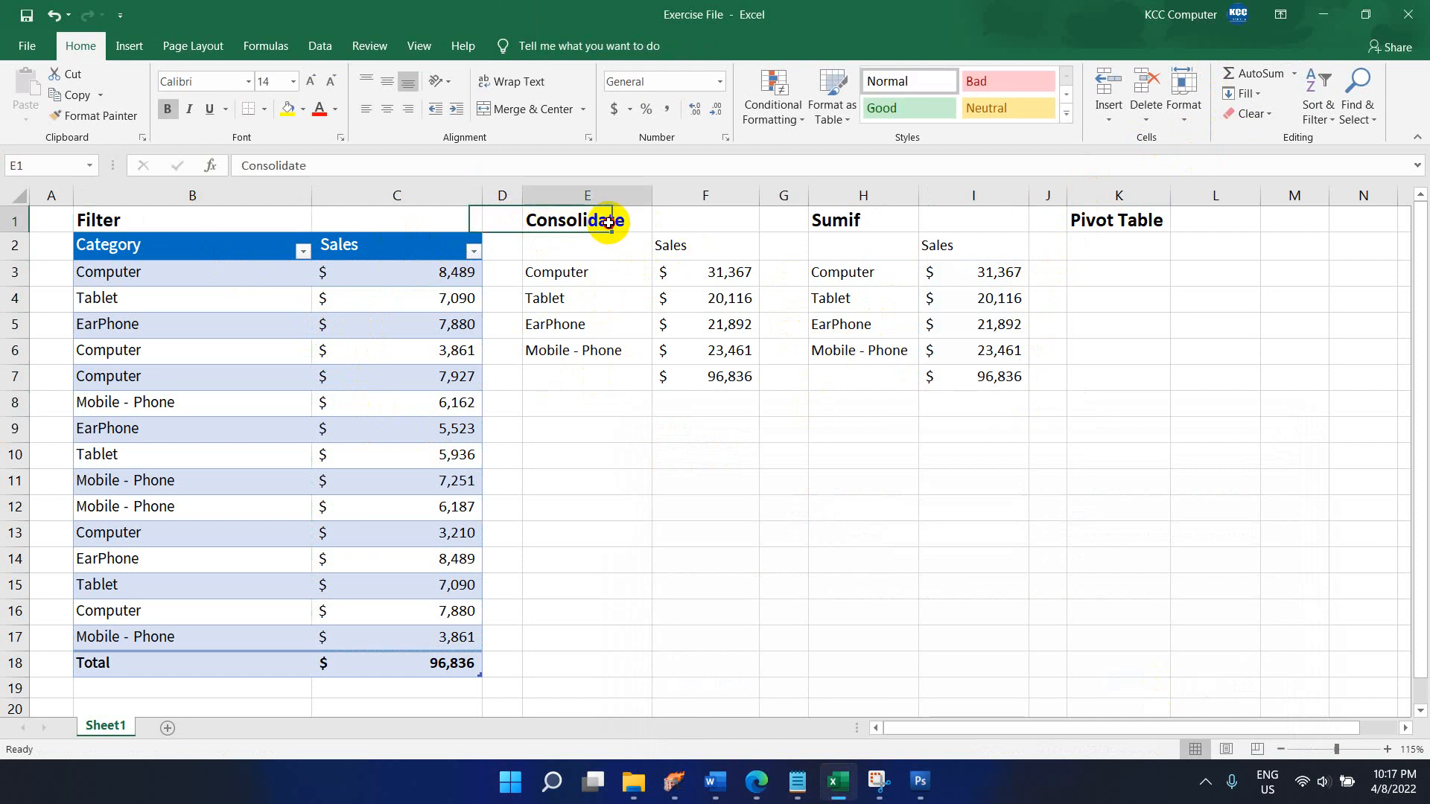
pyautogui.click(857, 217)
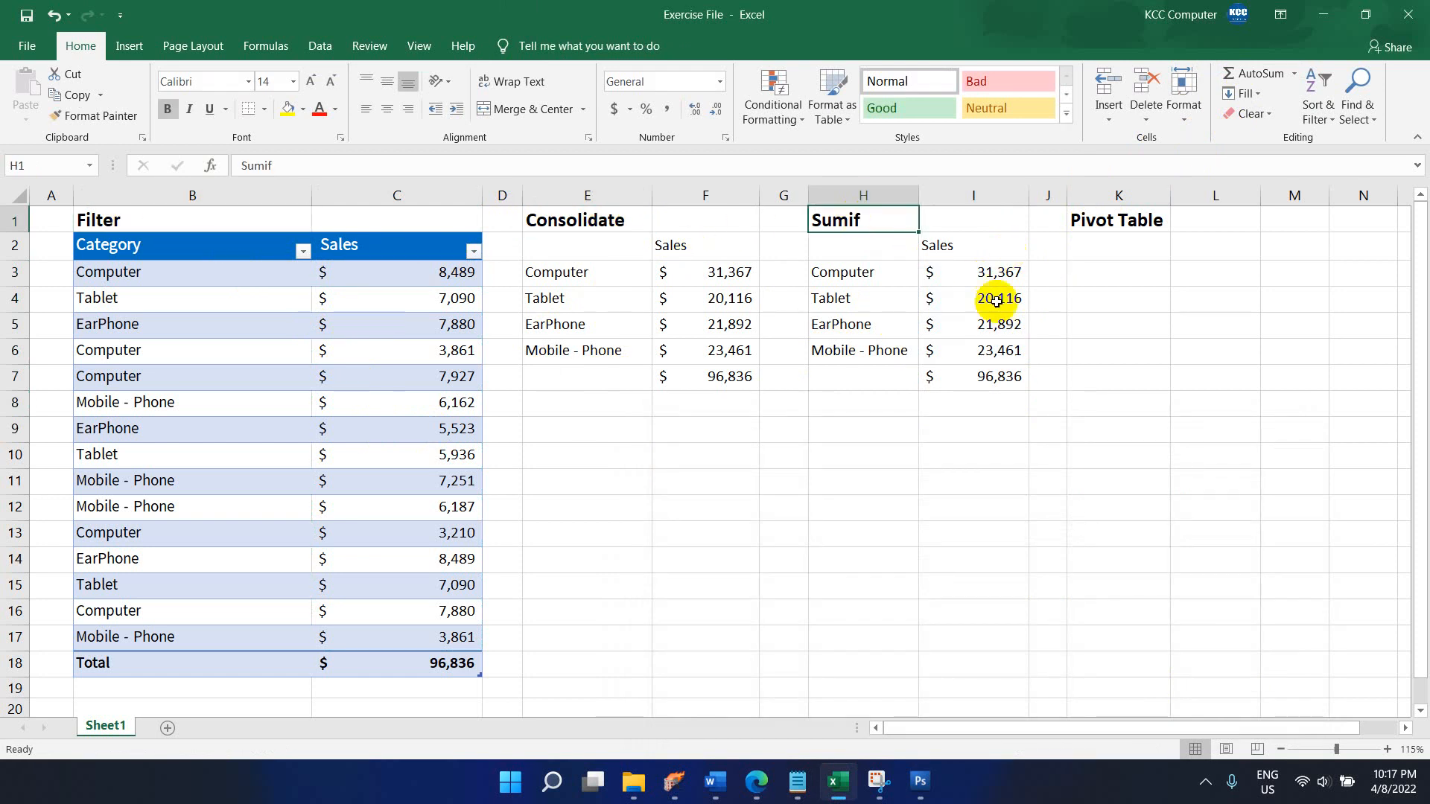